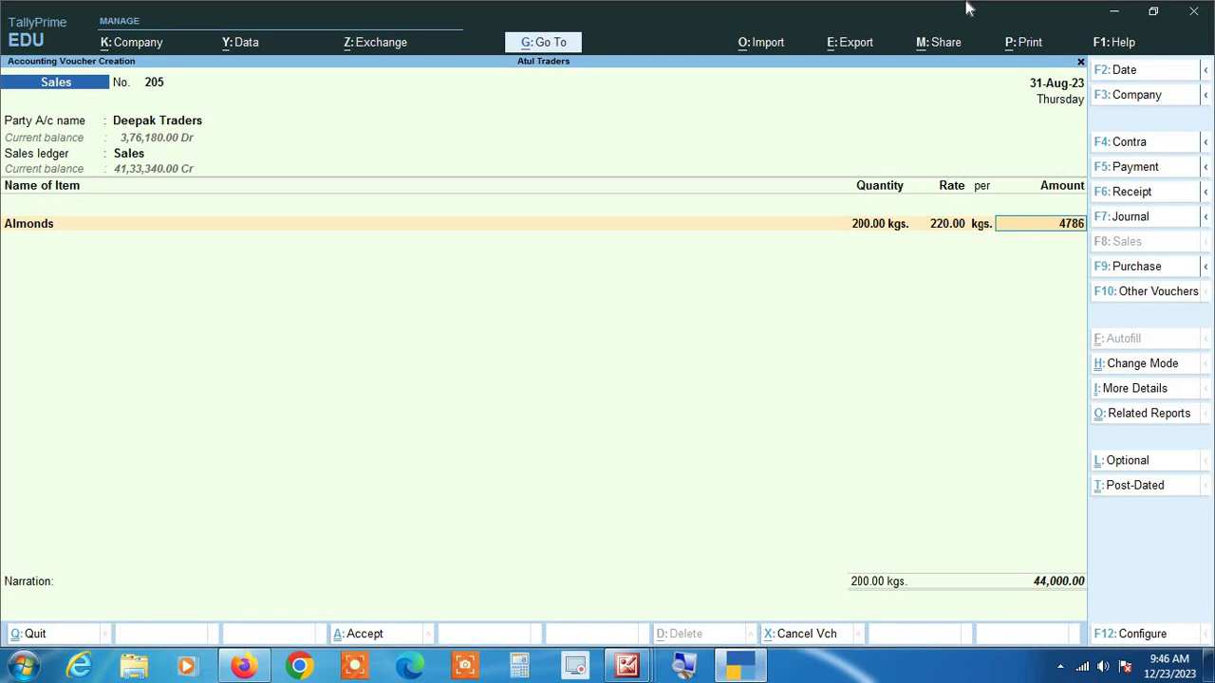
Set the Almonds amount to 47,860 and add the Cgst and Sgst ledgers below it in the sales voucher.
key("Return")
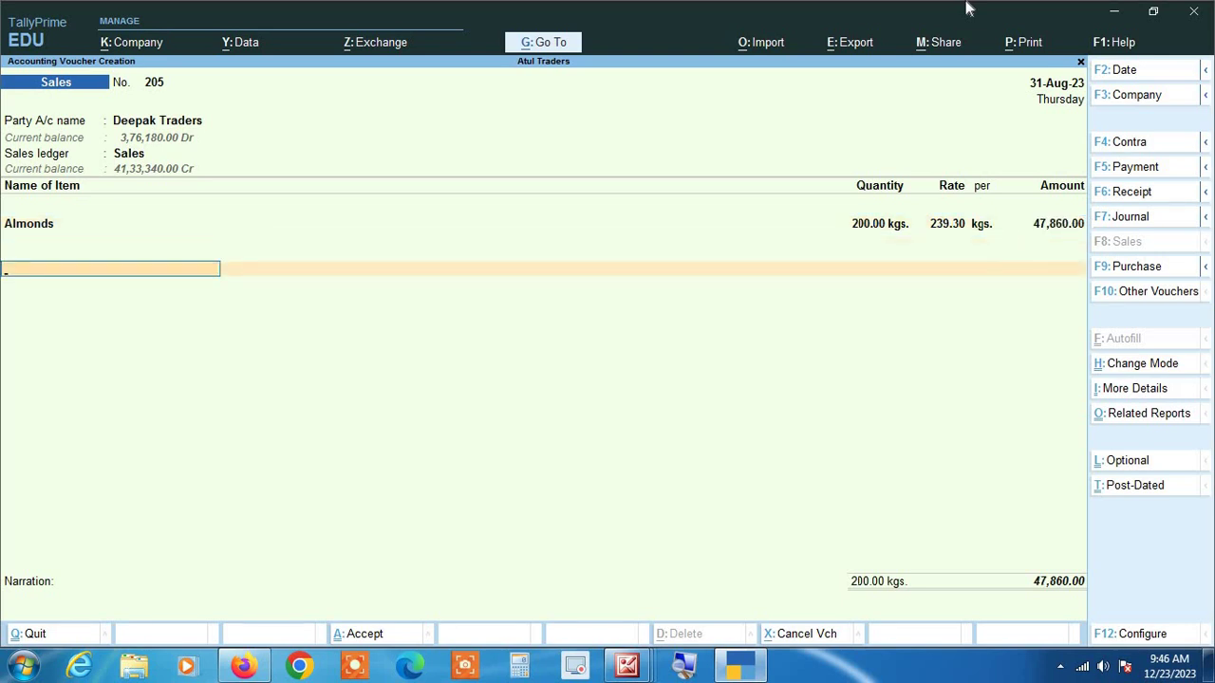
type("Cg")
key("Return")
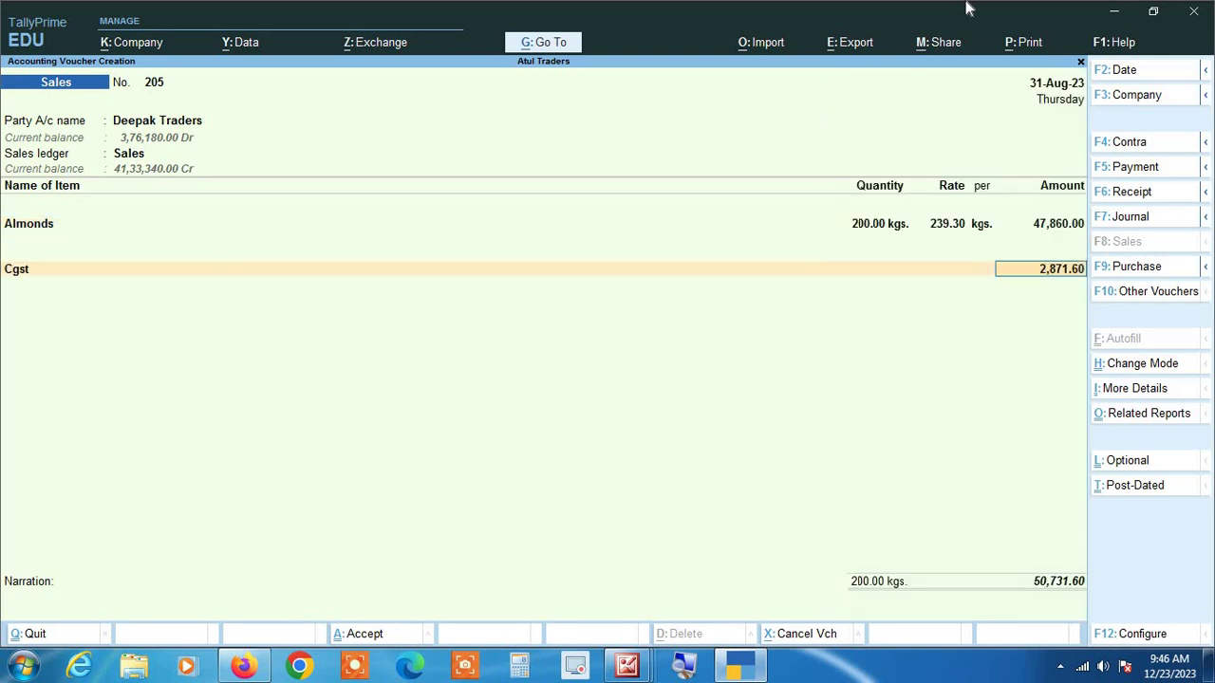
key("Return")
type("Sg")
key("Return")
key("Return")
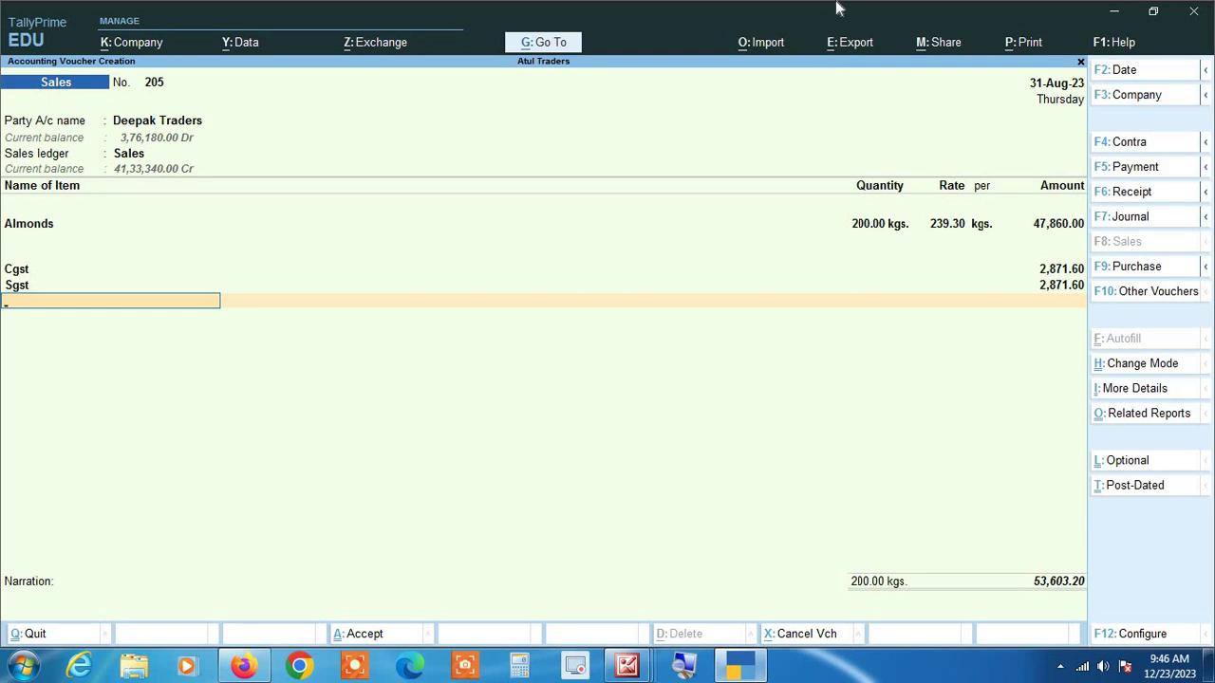
Start a new ledger from the voucher named Round Off, under Indirect Expenses, with inventory values not affected.
key("alt+c")
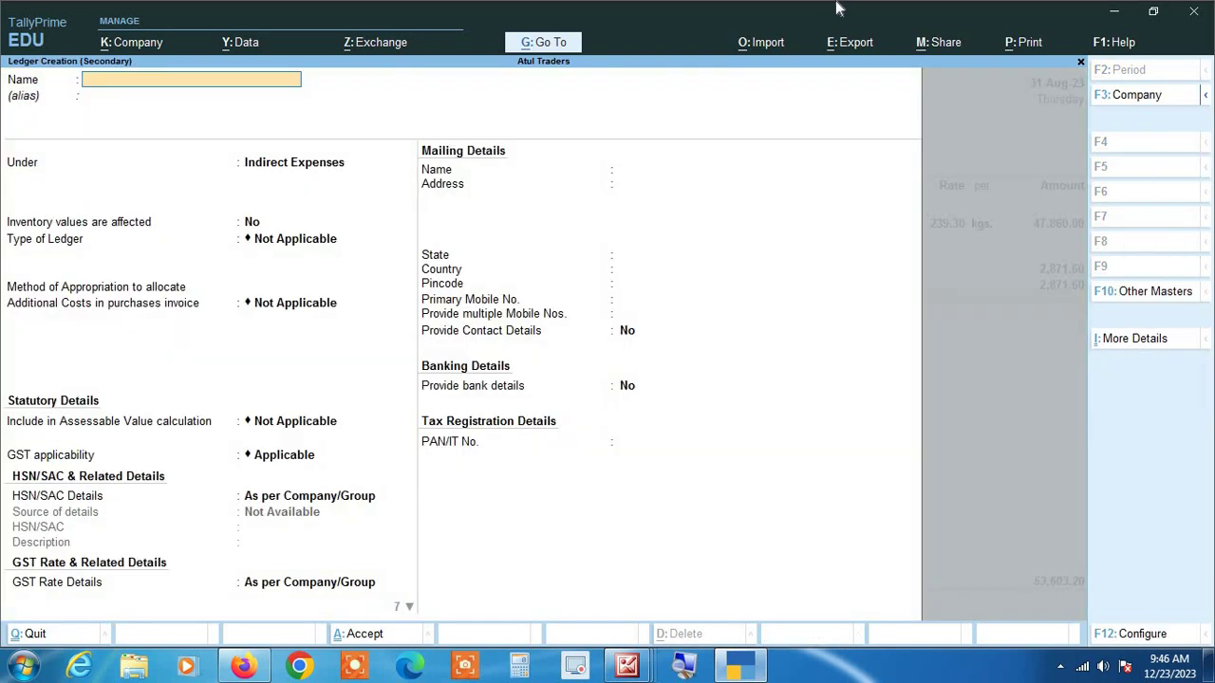
type("Round Off")
key("Return")
key("Return")
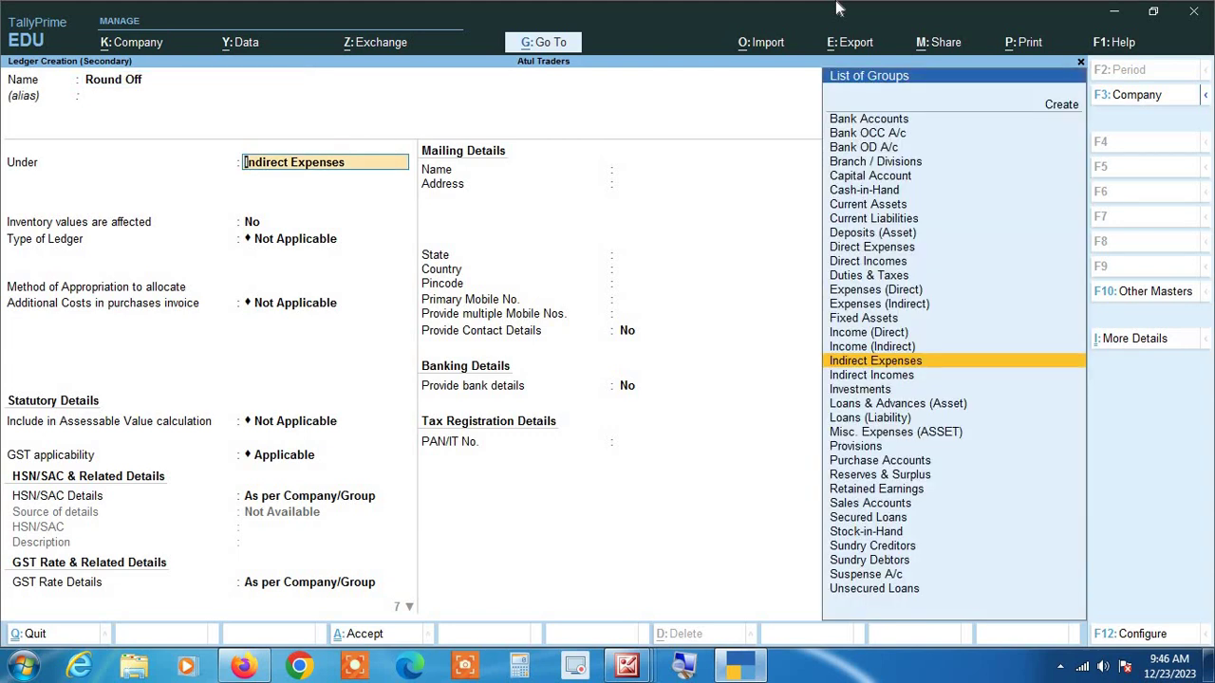
key("Return")
key("Return")
key("Return")
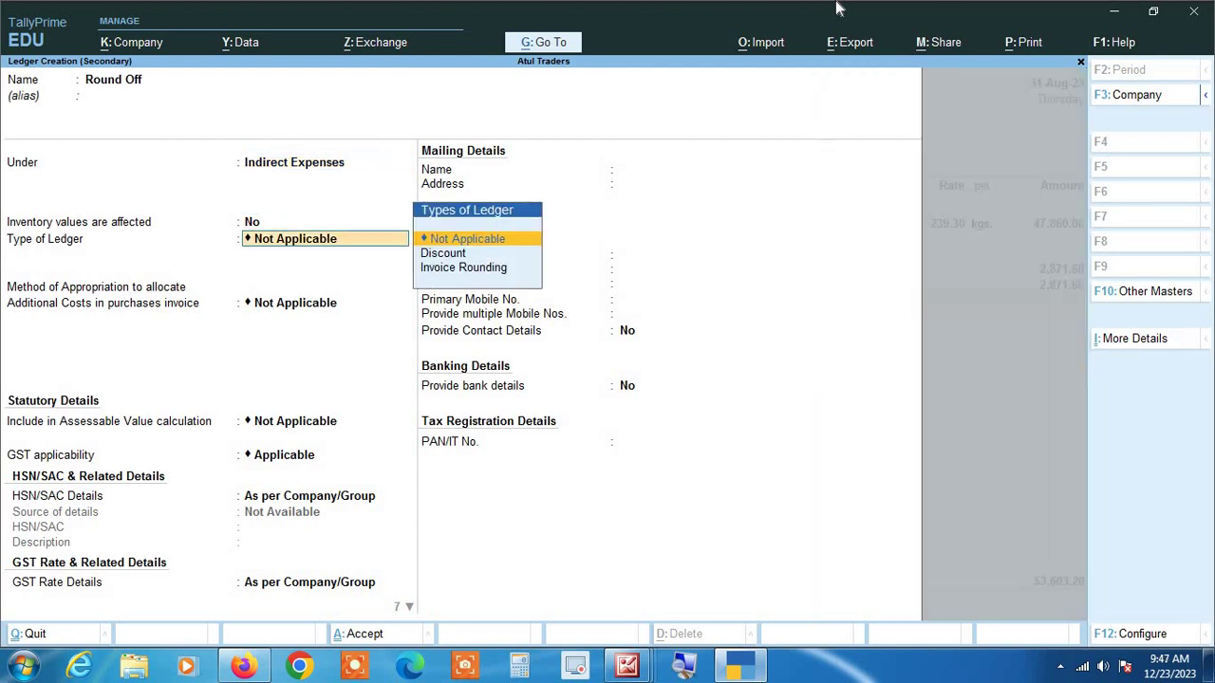
Keep the Round Off ledger's type as Not Applicable, set GST applicability to Not Applicable and save the ledger.
key("Return")
key("Return")
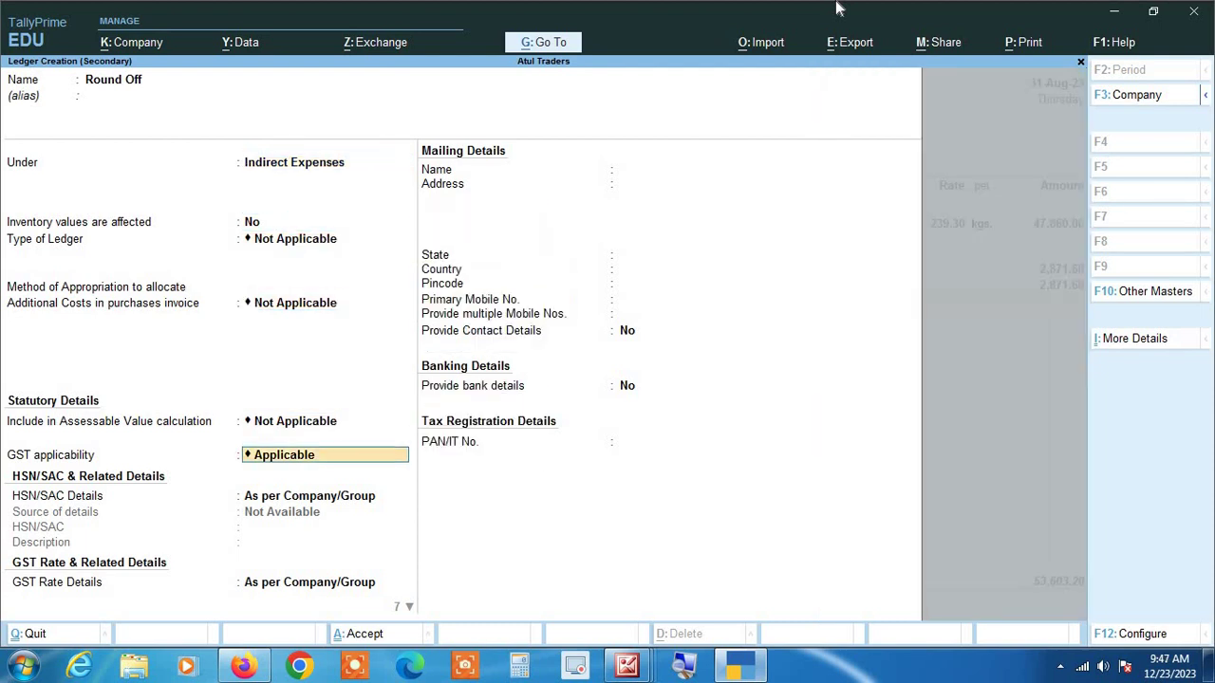
key("Down")
key("Return")
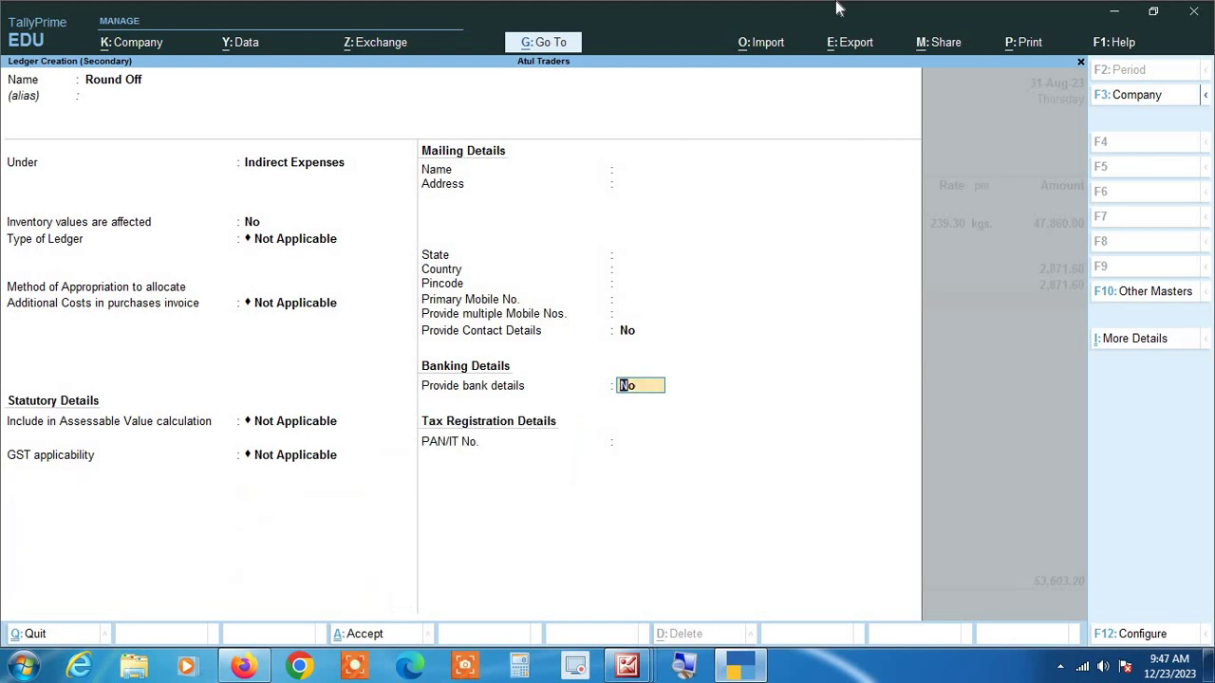
key("Return")
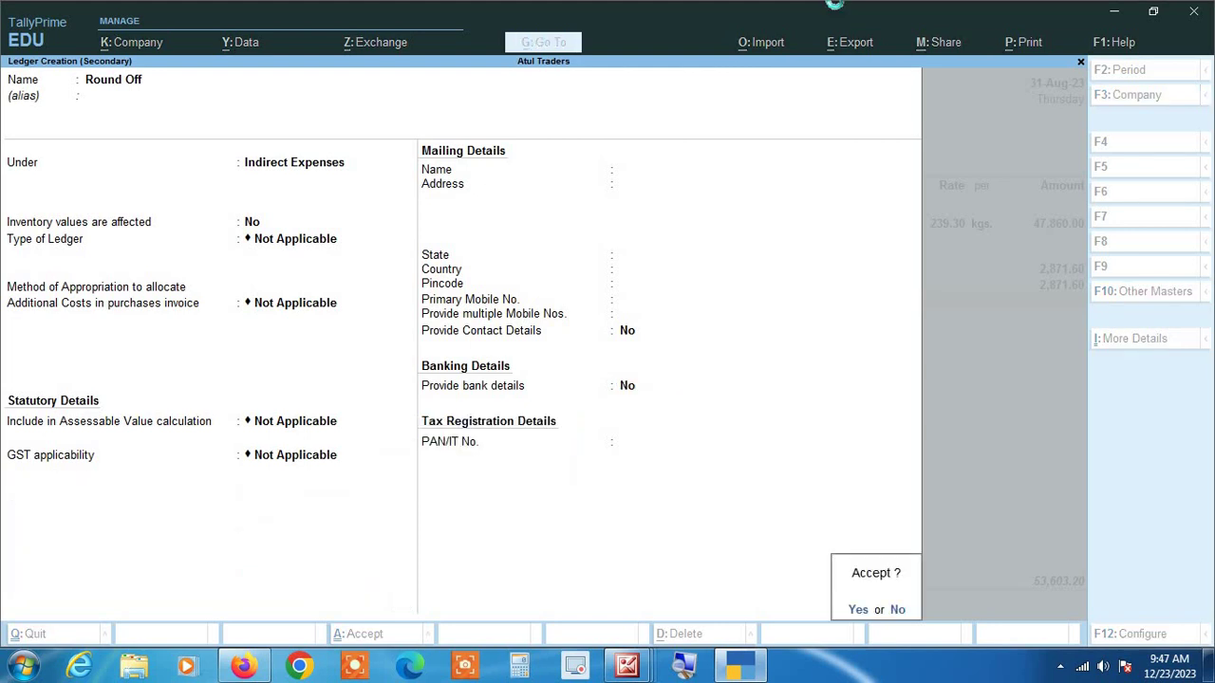
key("Return")
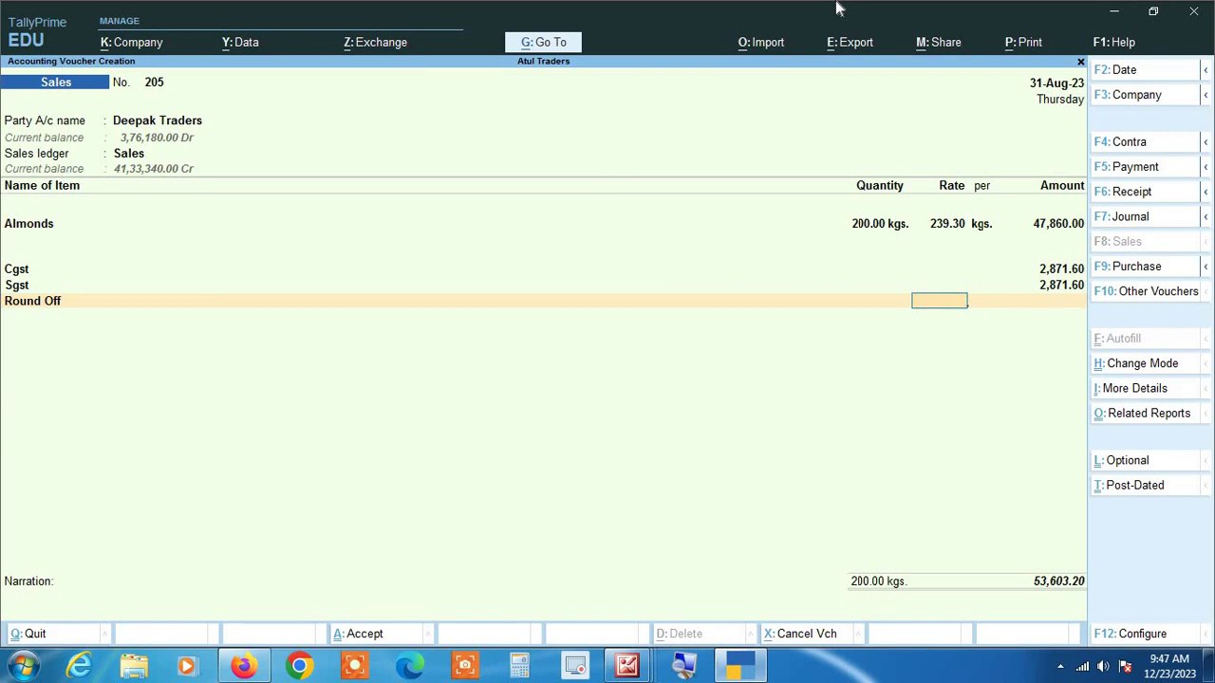
Enter -0.20 as the Round Off amount in the sales voucher.
key("Return")
key("BackSpace")
key("Return")
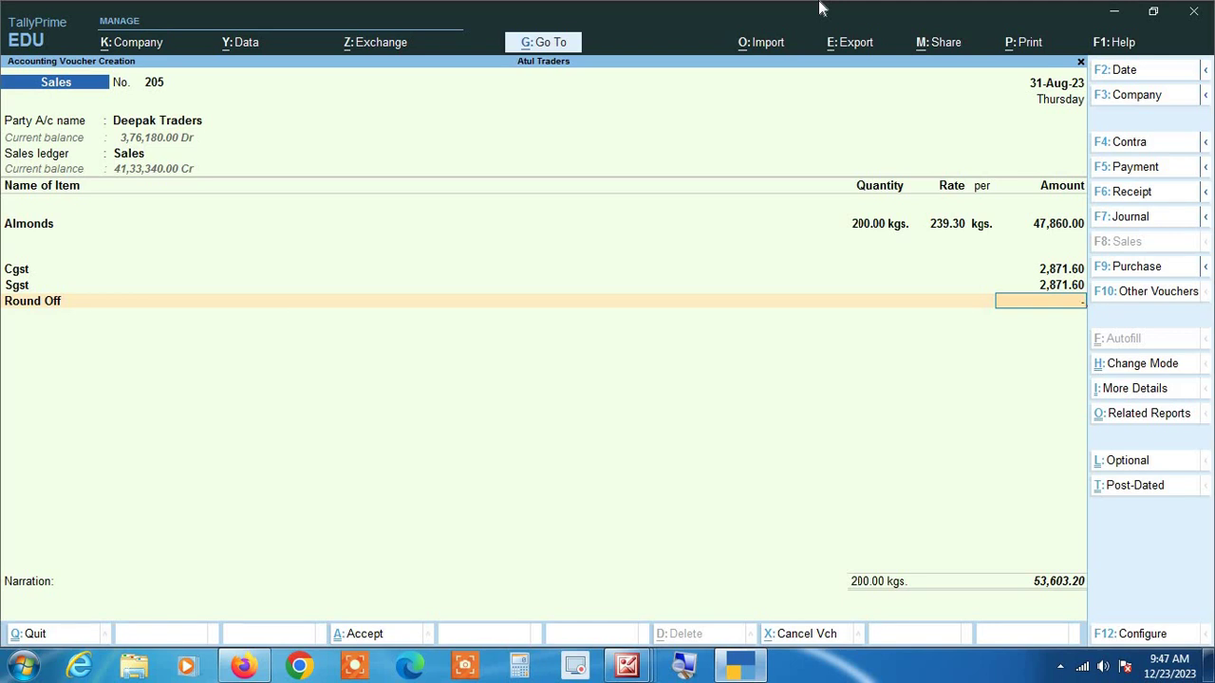
type("20")
key("Return")
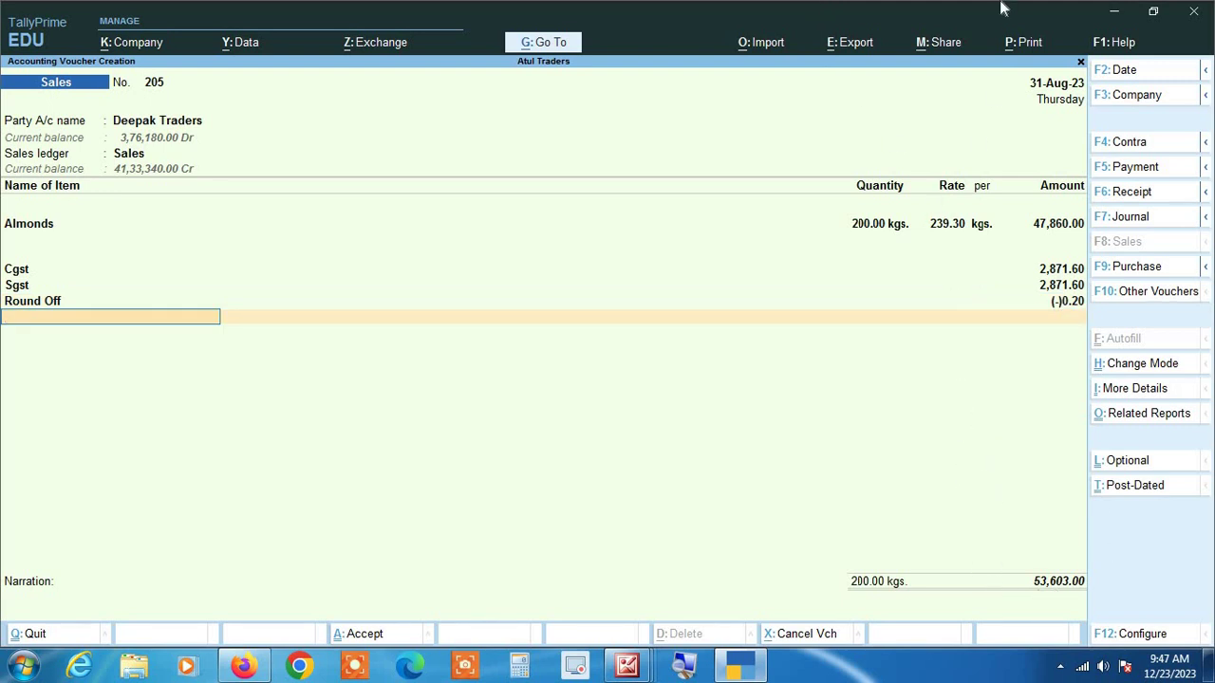
Replace the Round Off amount in the sales voucher with 0.80.
key("BackSpace")
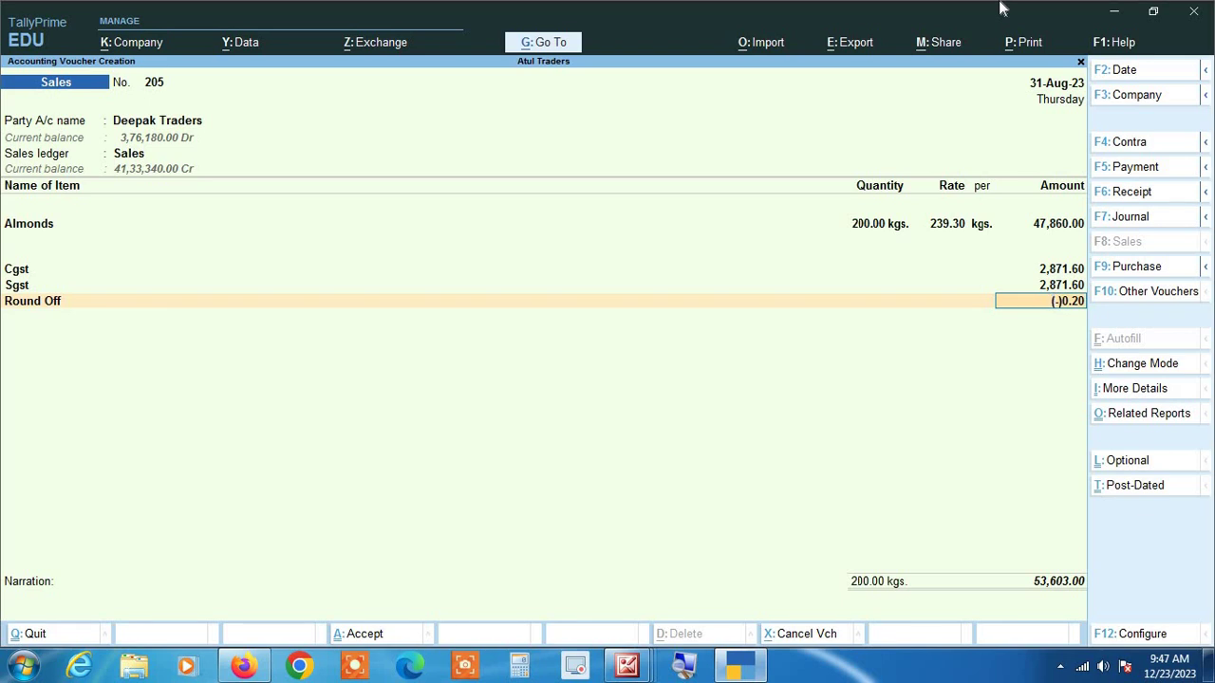
key("BackSpace")
key("BackSpace")
key("Return")
type(".8")
key("Return")
key("Return")
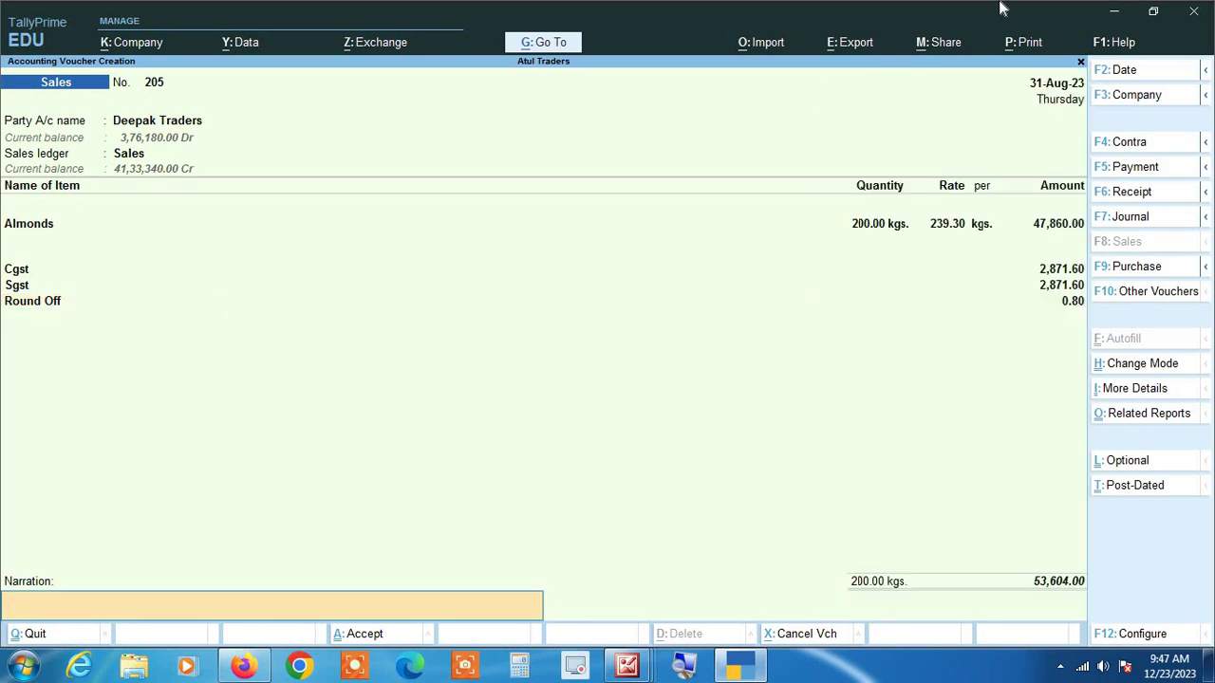
Remove the Round Off line from the voucher by going back to the Sgst line and reconfirming it.
key("BackSpace")
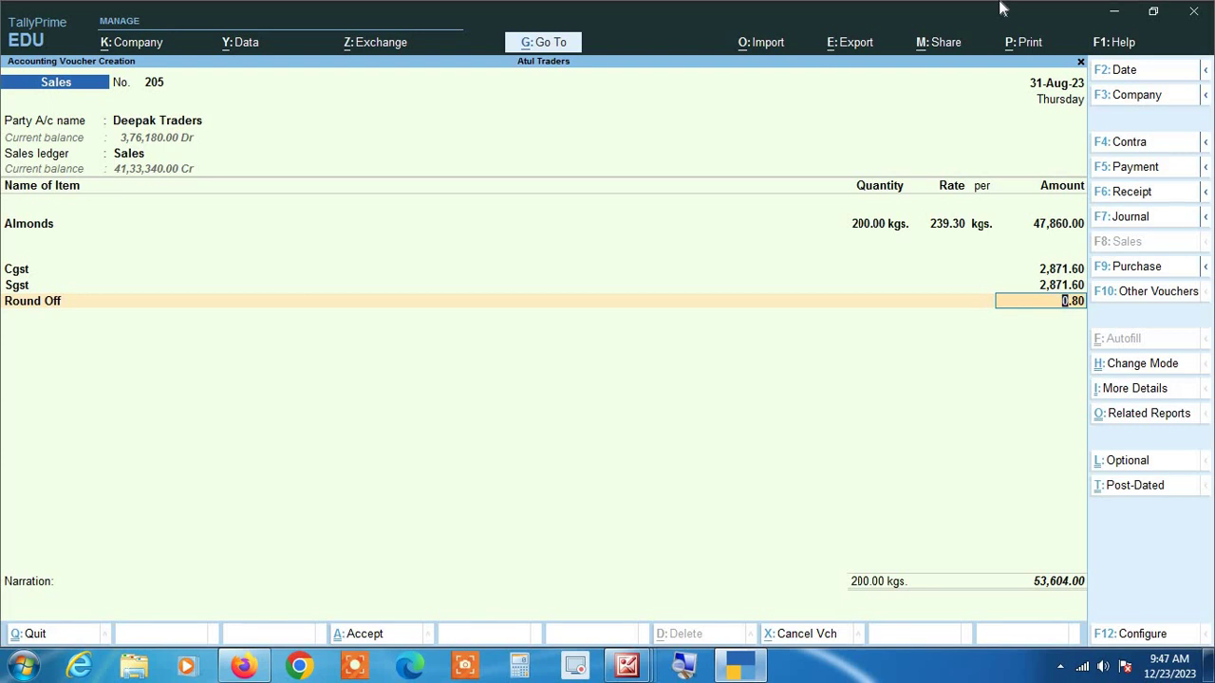
key("BackSpace")
key("BackSpace")
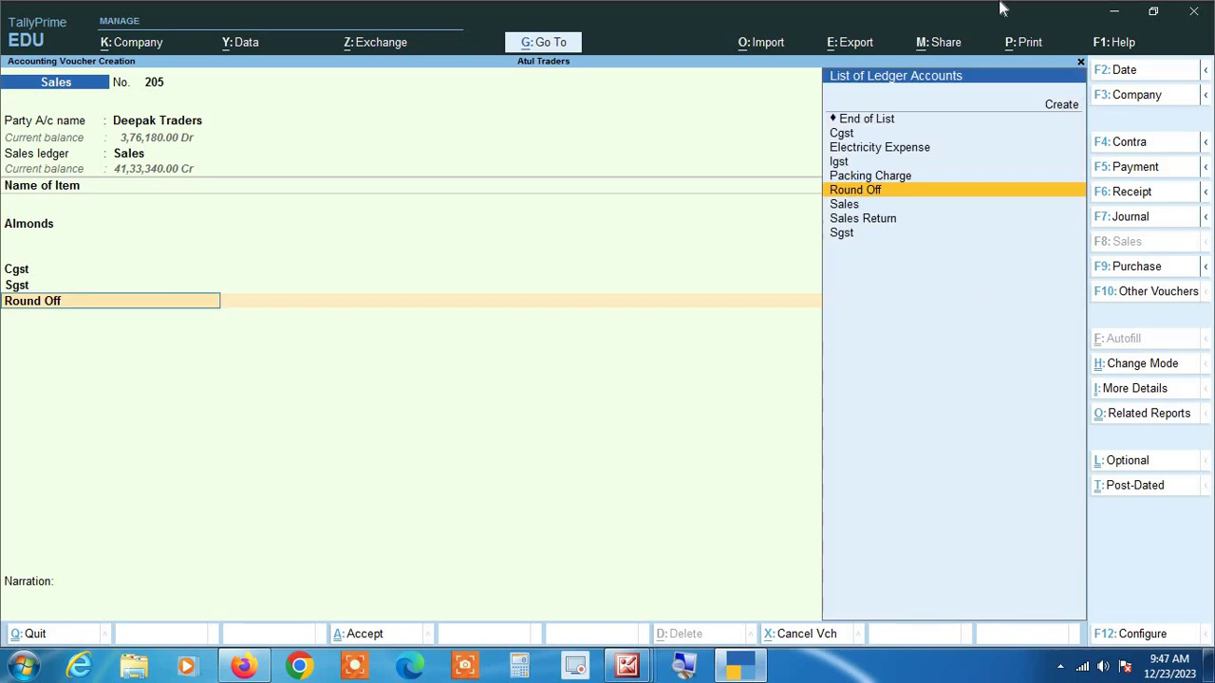
key("BackSpace")
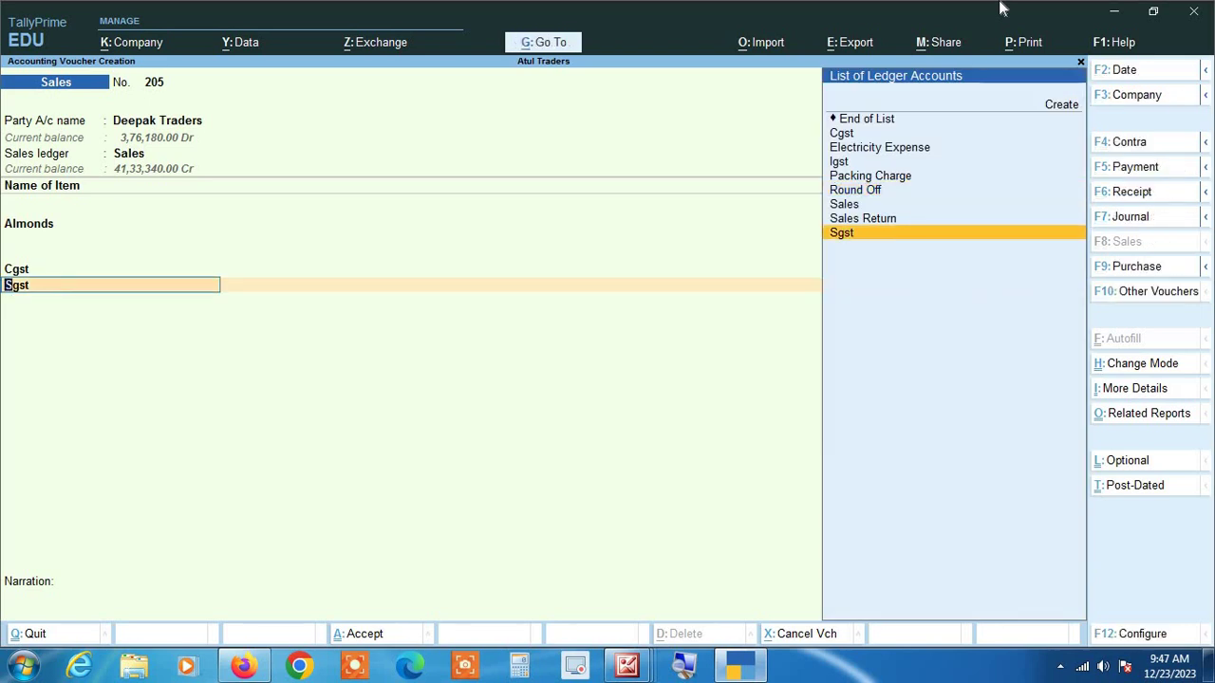
key("Return")
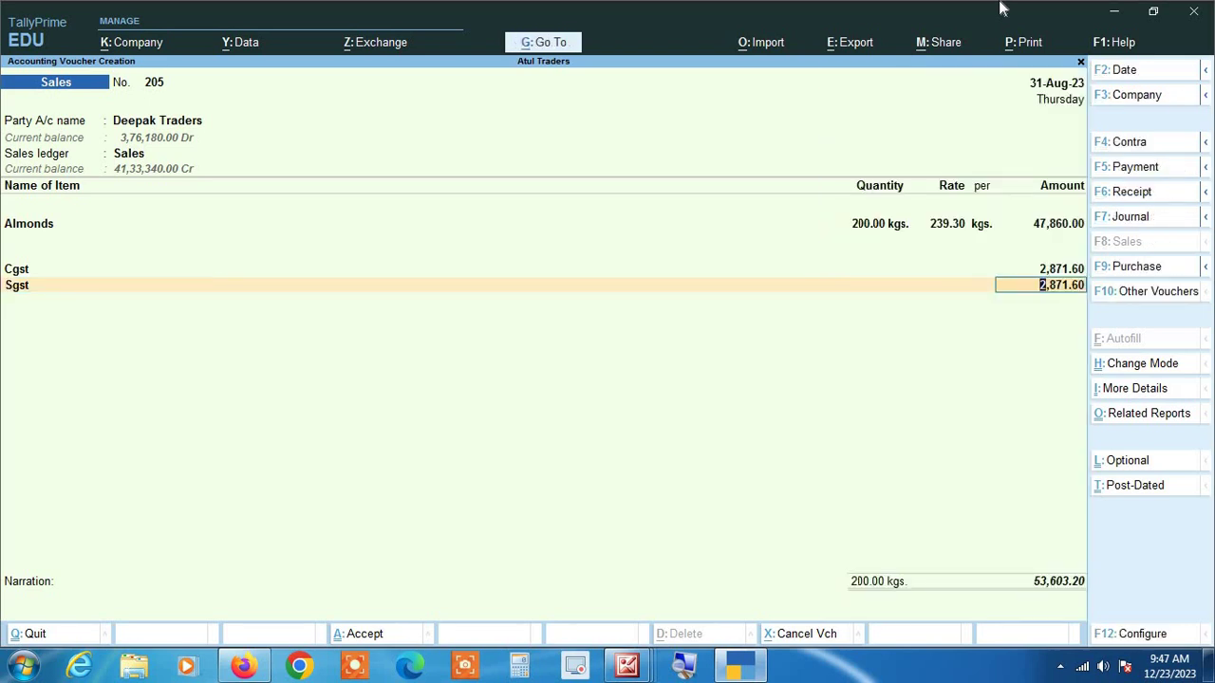
key("Return")
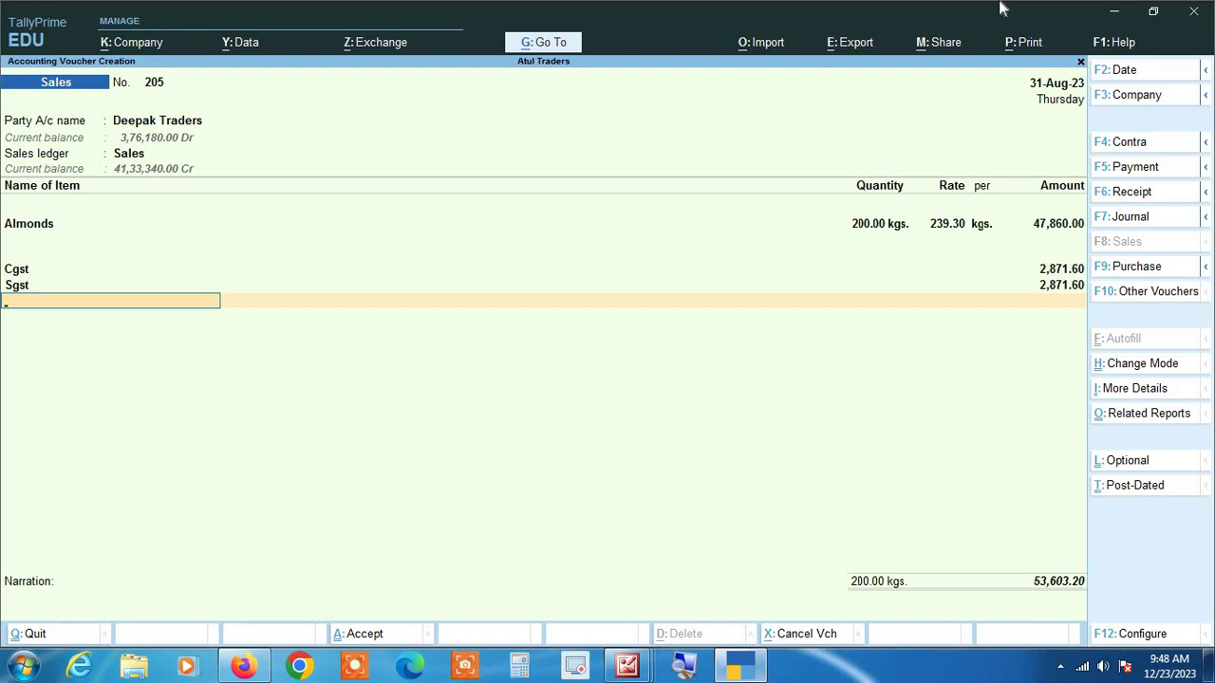
Select the Round Off ledger on the line below Sgst and open it for alteration.
type("Ro")
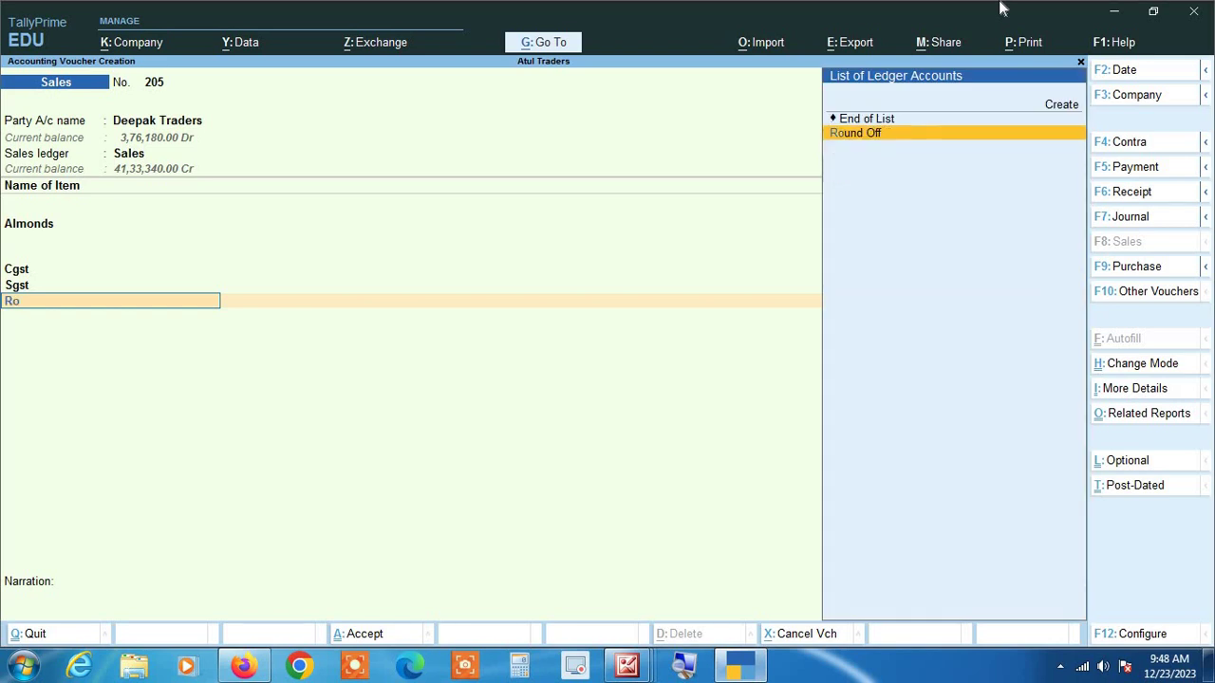
key("Return")
key("BackSpace")
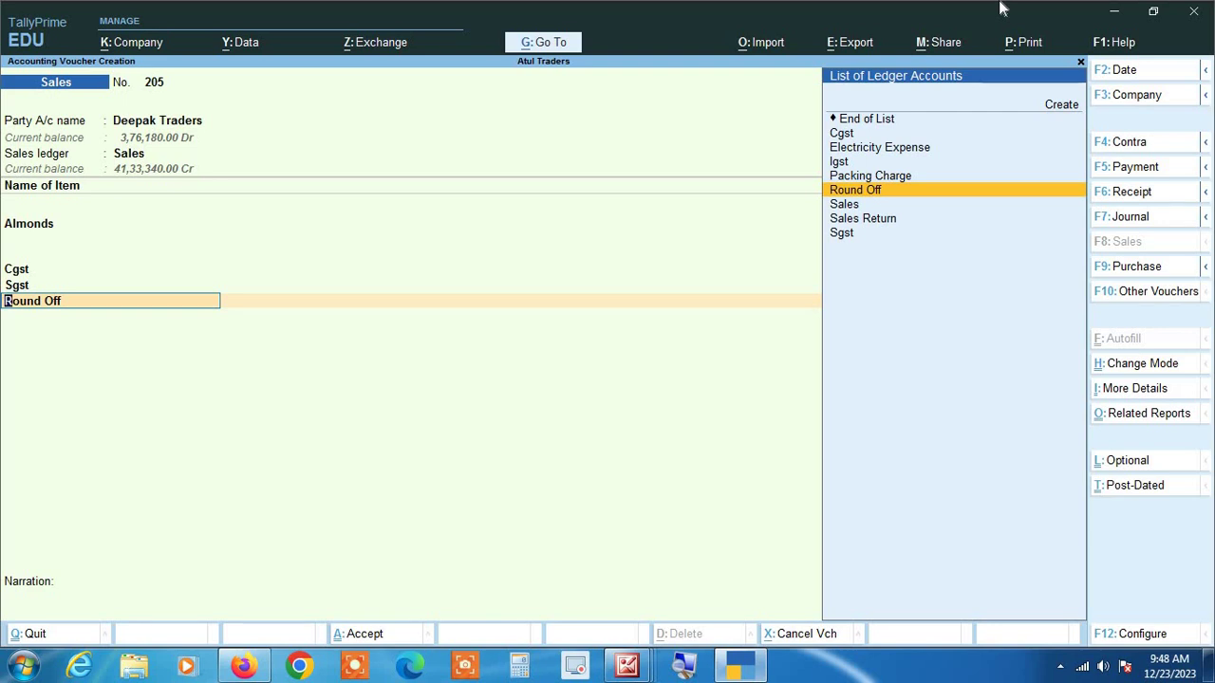
key("ctrl")
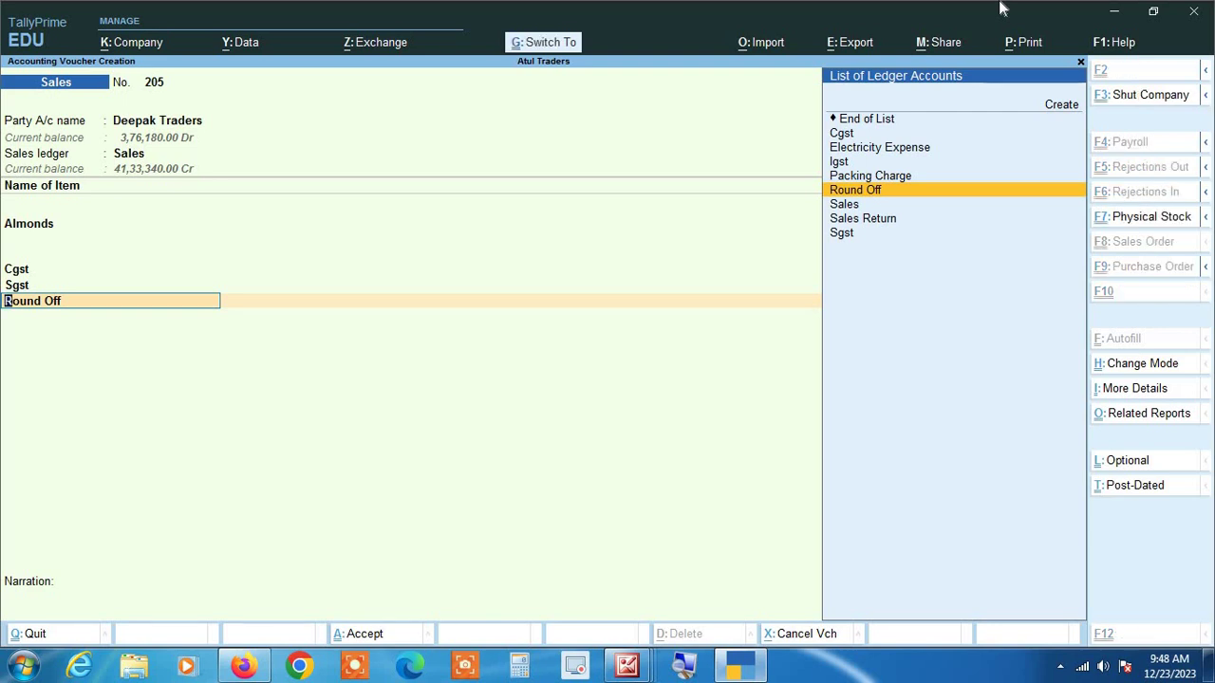
key("ctrl+Return")
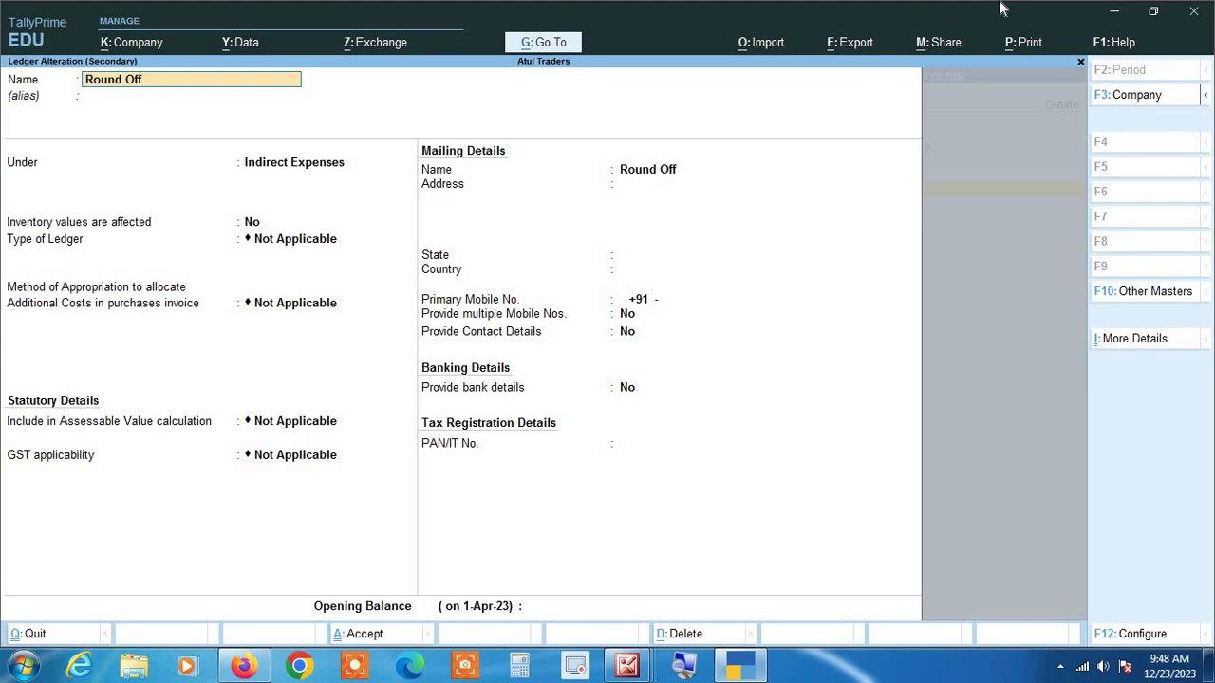
Keep the ledger under Indirect Expenses and set its Type of Ledger to Invoice Rounding.
key("Return")
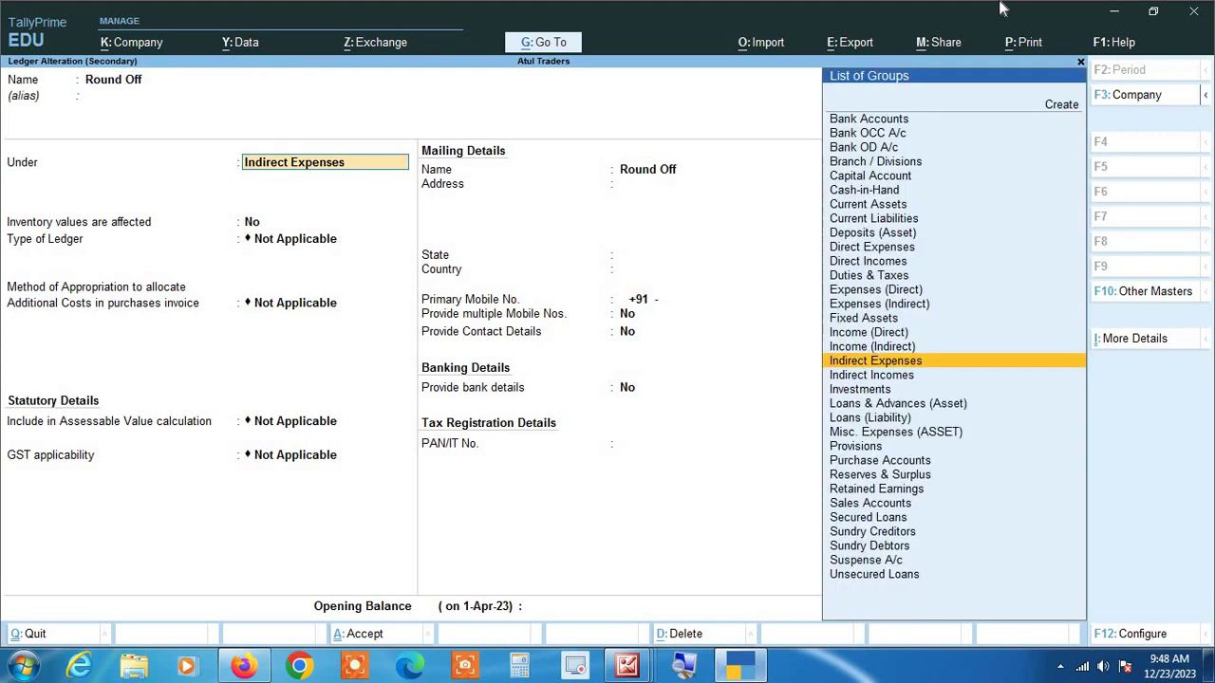
left_click(691, 667)
left_click(441, 300)
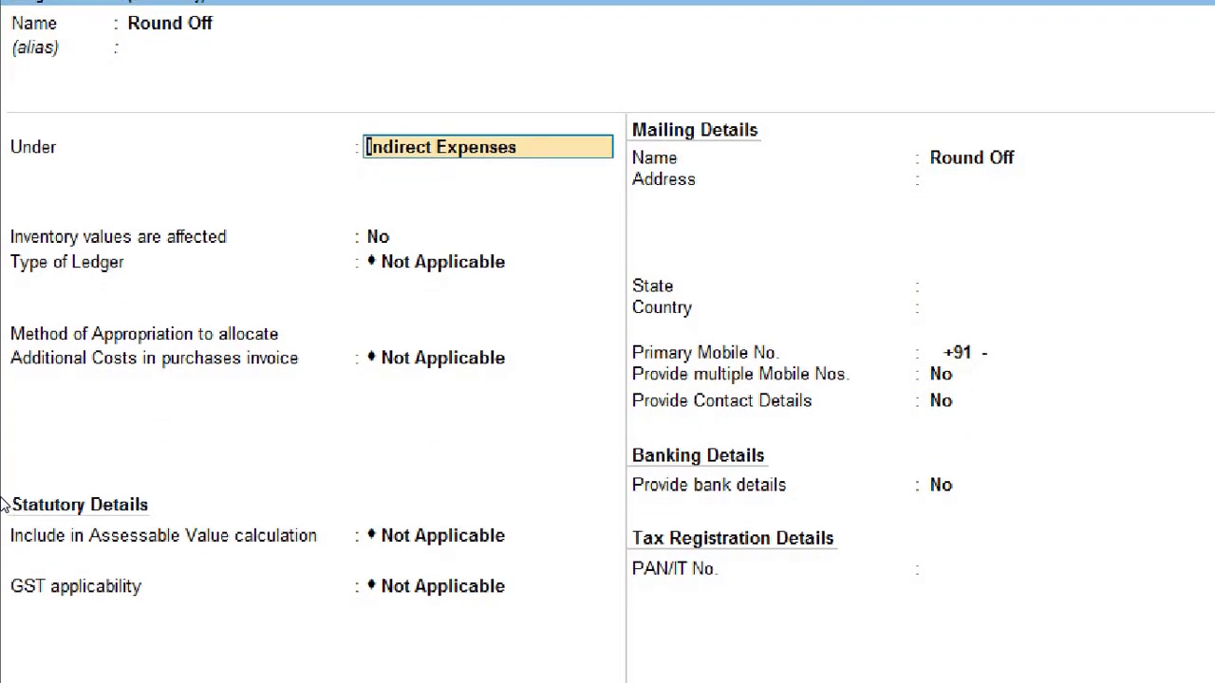
key("Return")
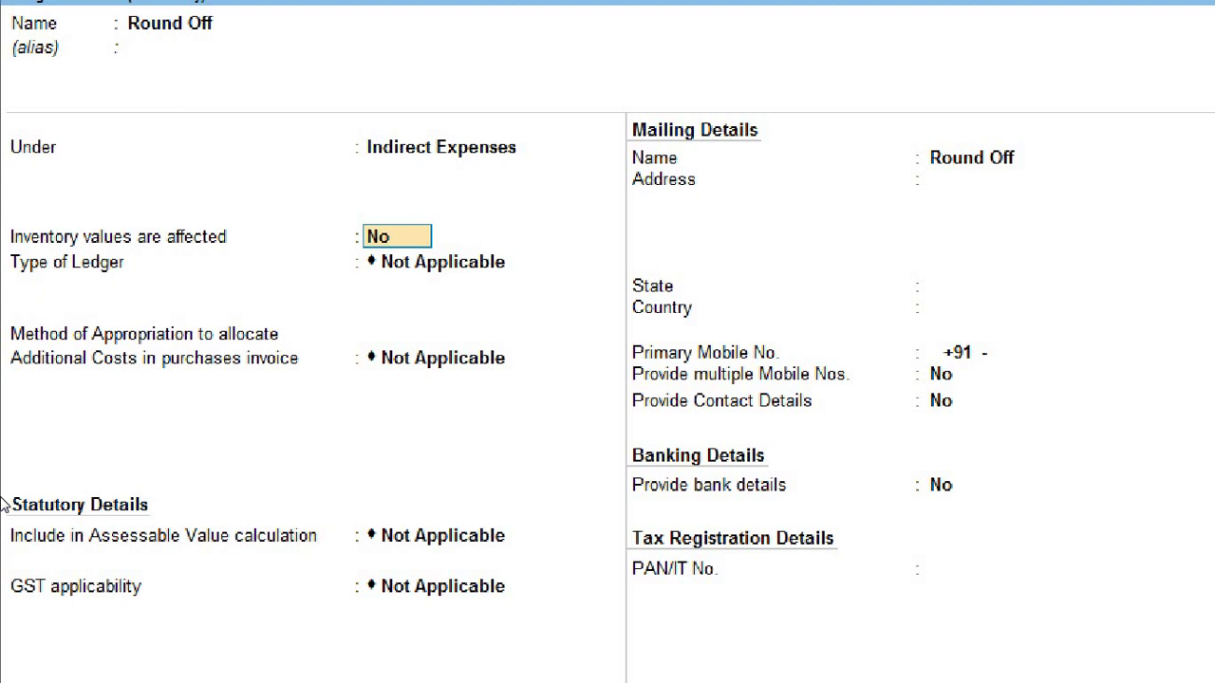
key("Return")
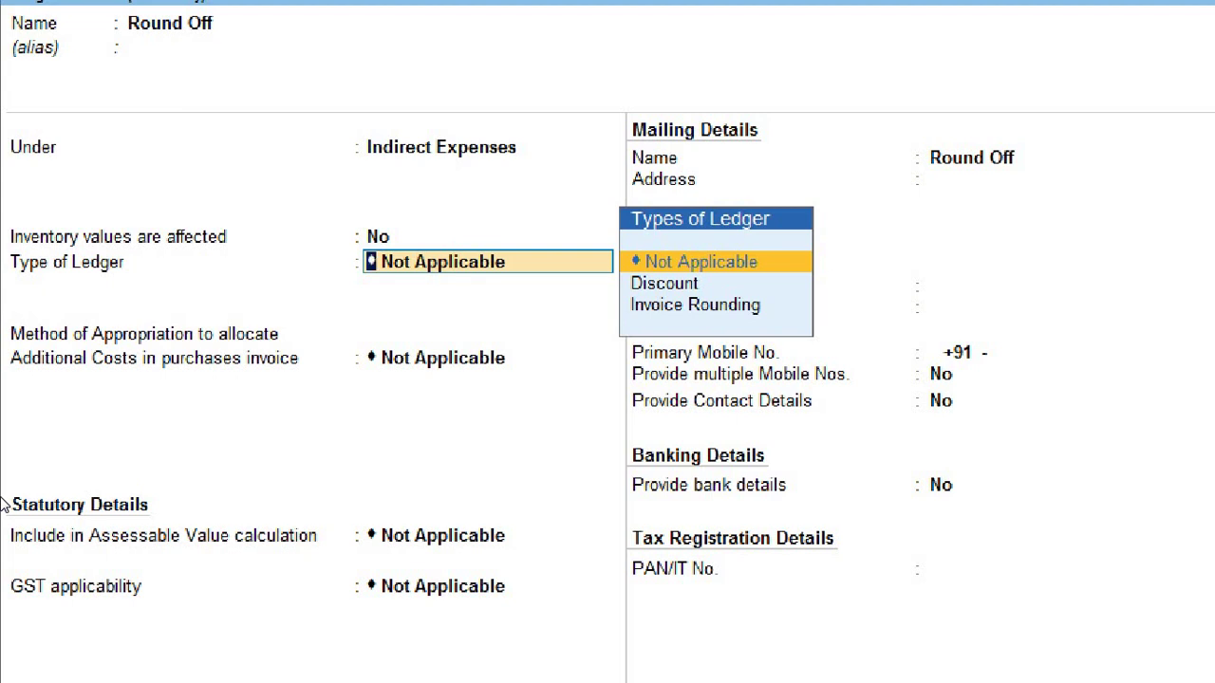
key("Down")
key("Down")
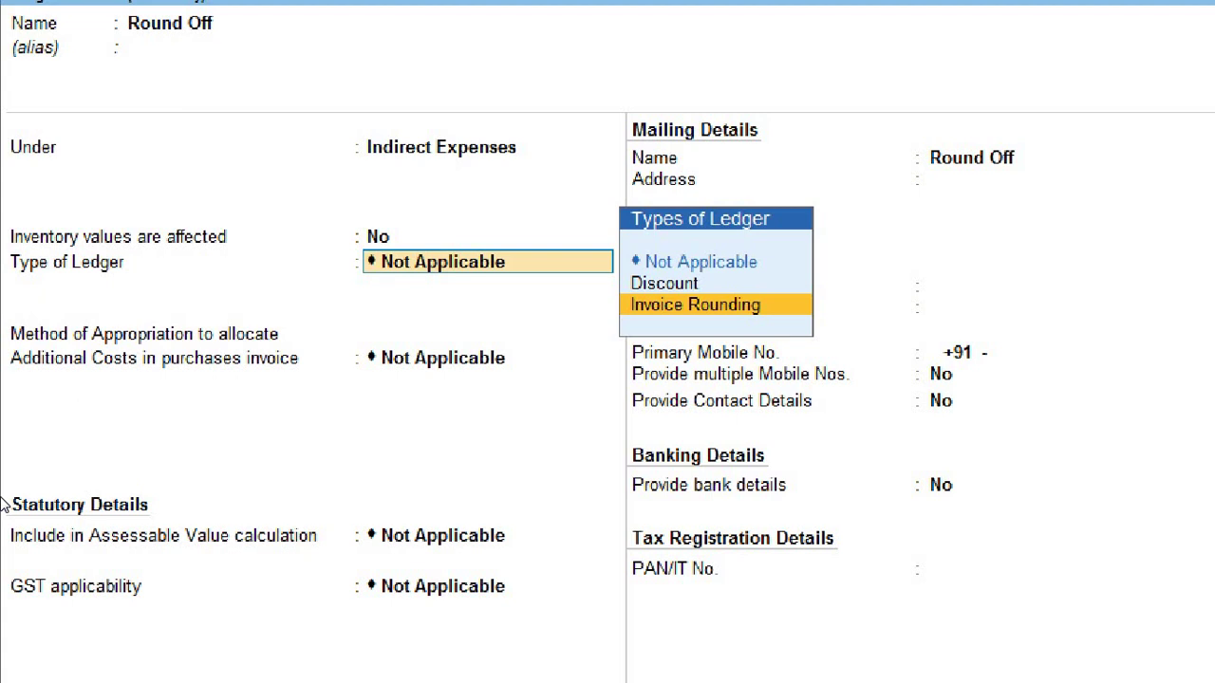
key("Return")
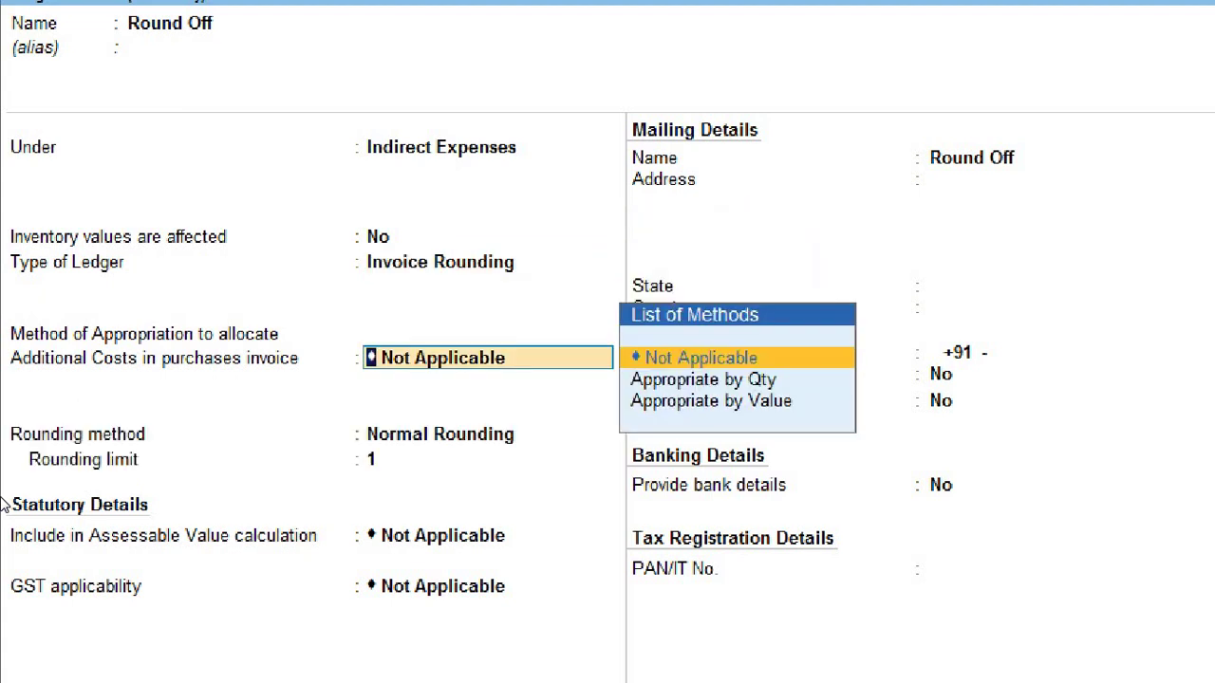
Leave additional cost appropriation as Not Applicable and set the Round Off ledger's rounding method to Normal Rounding.
key("Return")
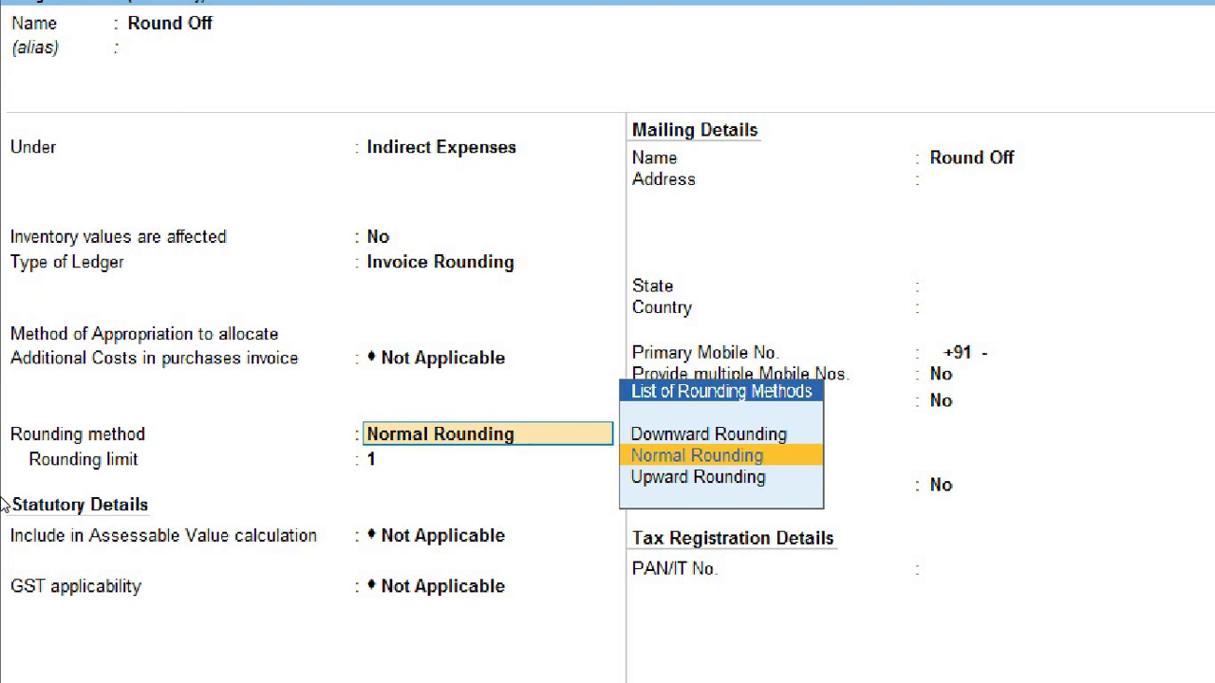
key("Down")
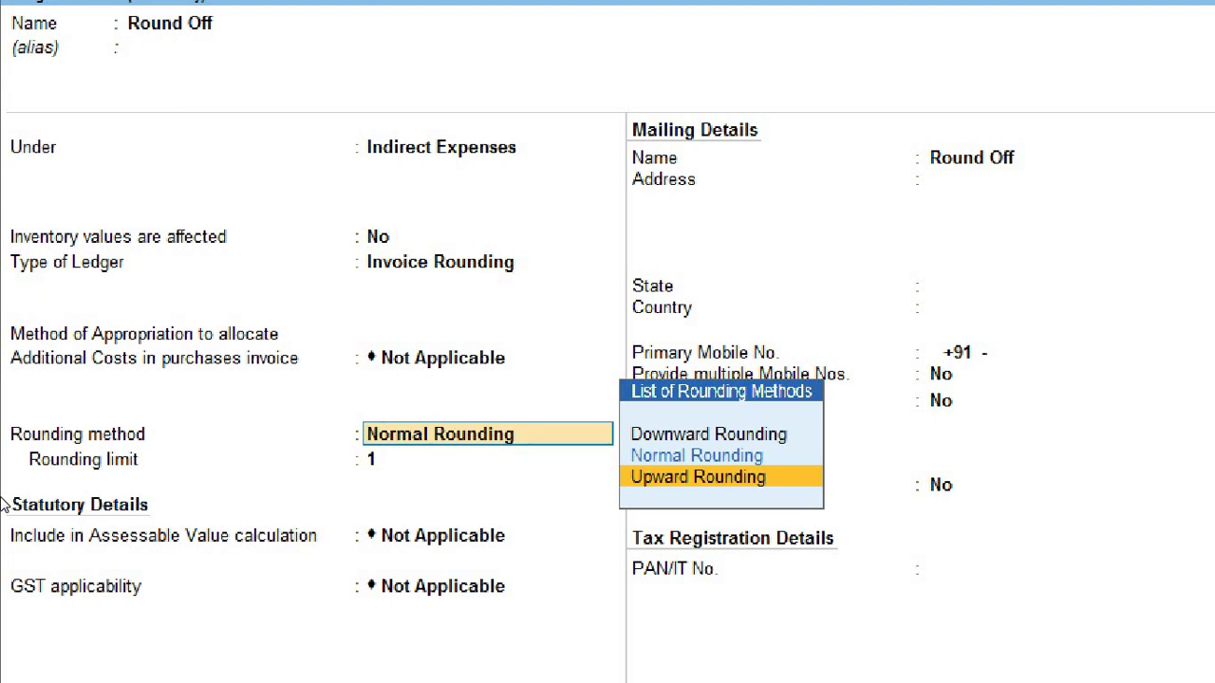
key("Up")
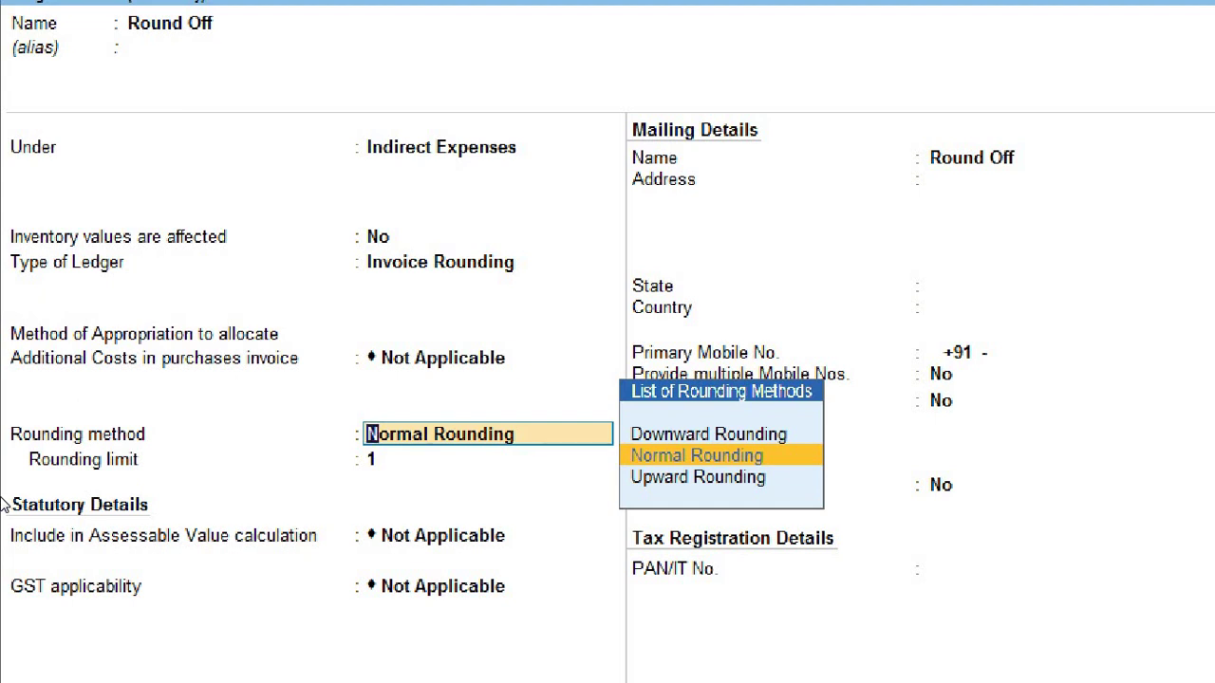
key("Return")
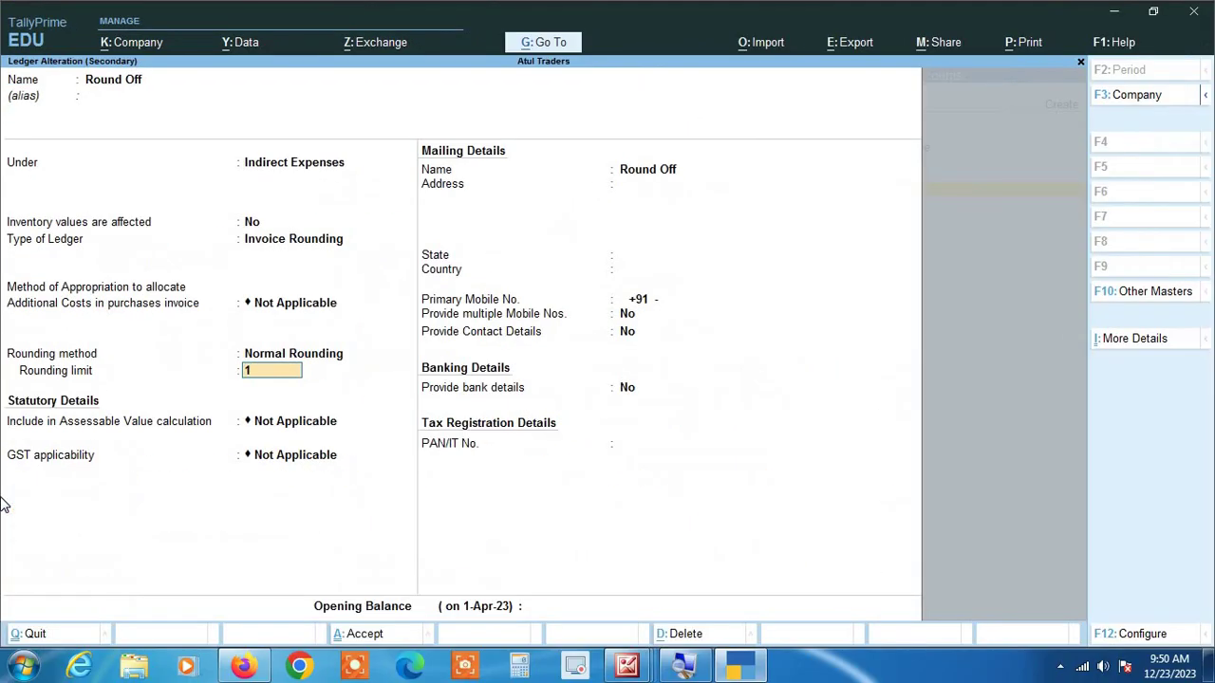
Keep the rounding limit at 1, leave the remaining ledger details unchanged and save the Round Off ledger.
key("Return")
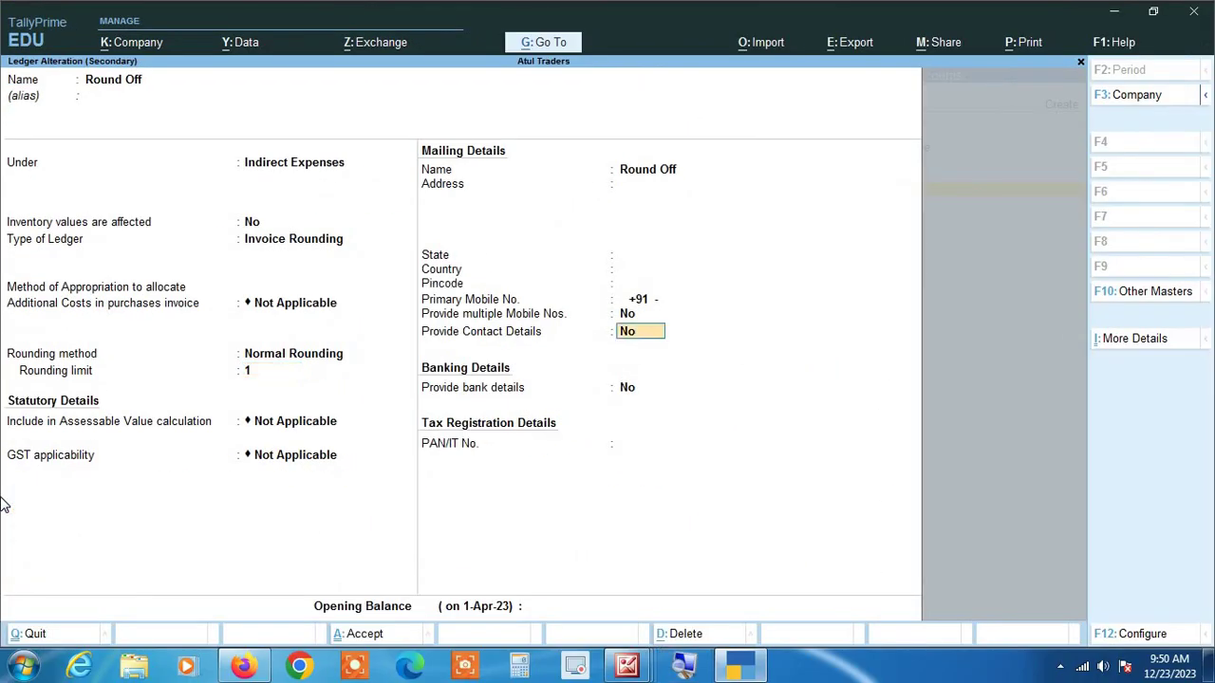
key("Return")
key("Return")
key("Return")
key("Return")
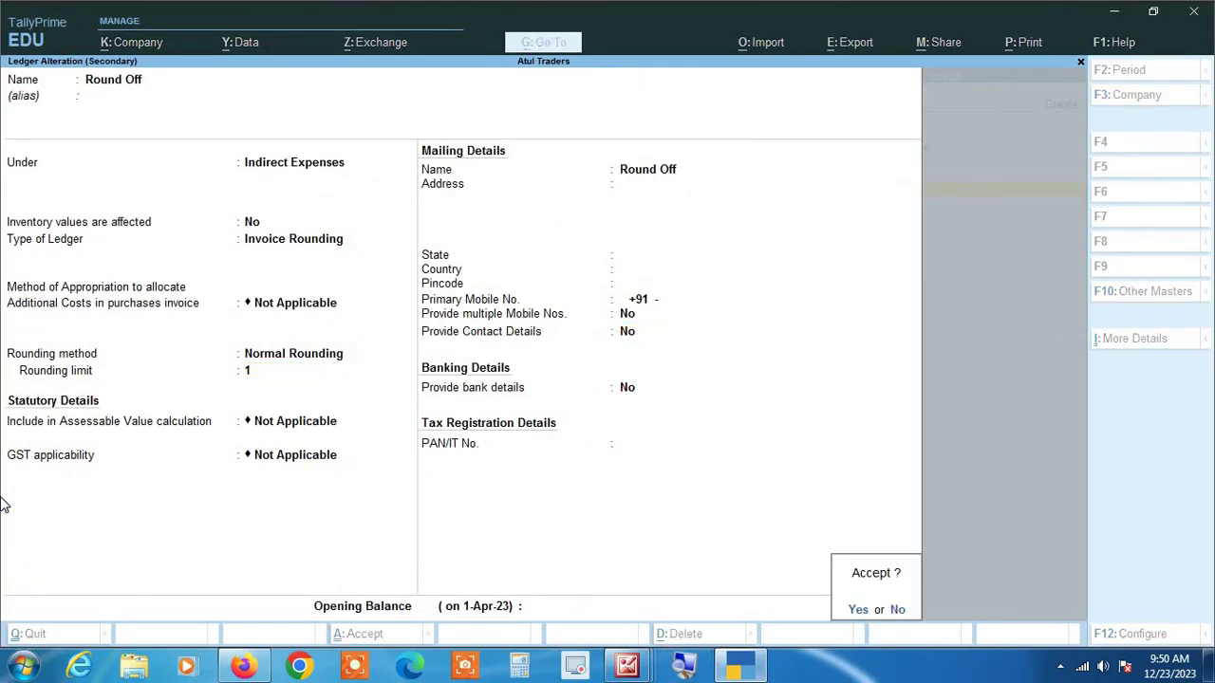
key("BackSpace")
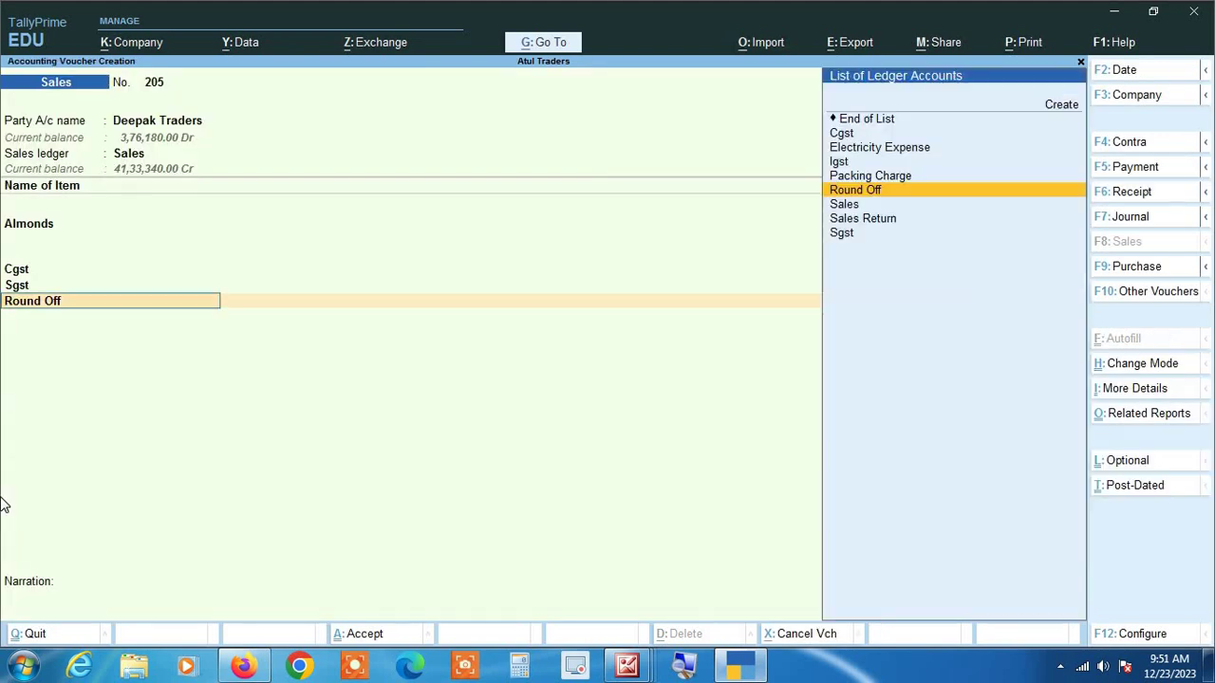
Clear the existing Round Off line from the sales voucher and re-enter the Round Off ledger below Sgst.
key("ctrl+d")
key("Return")
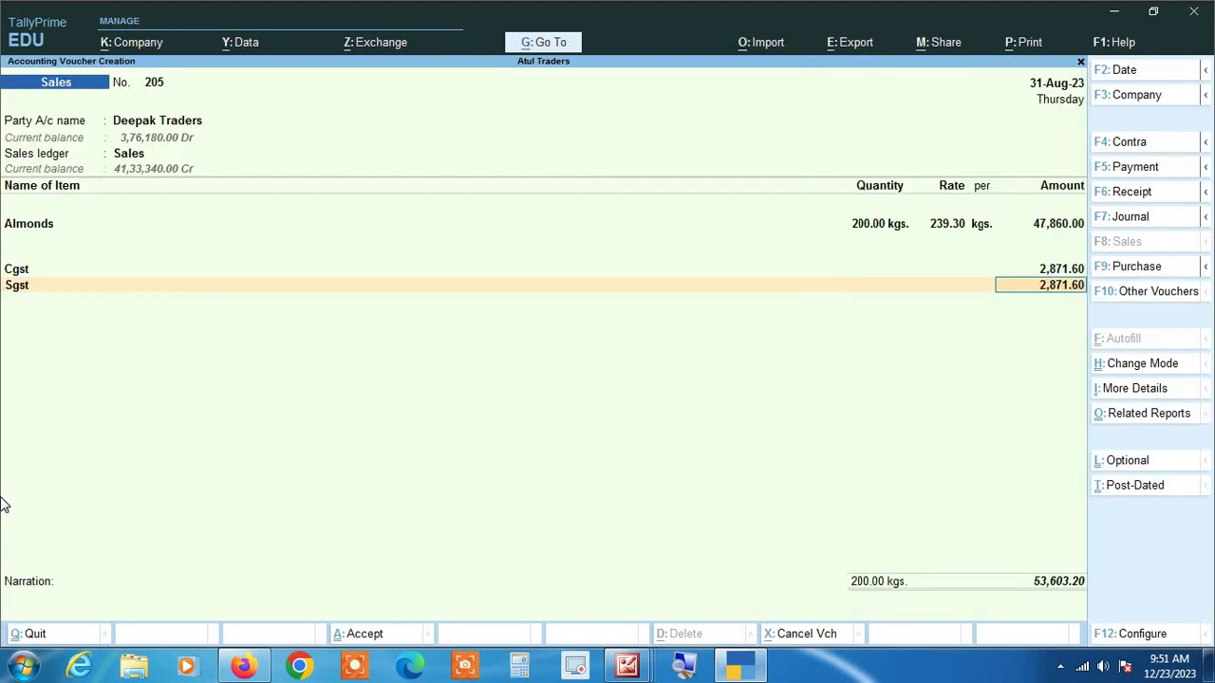
key("Return")
type("Ro")
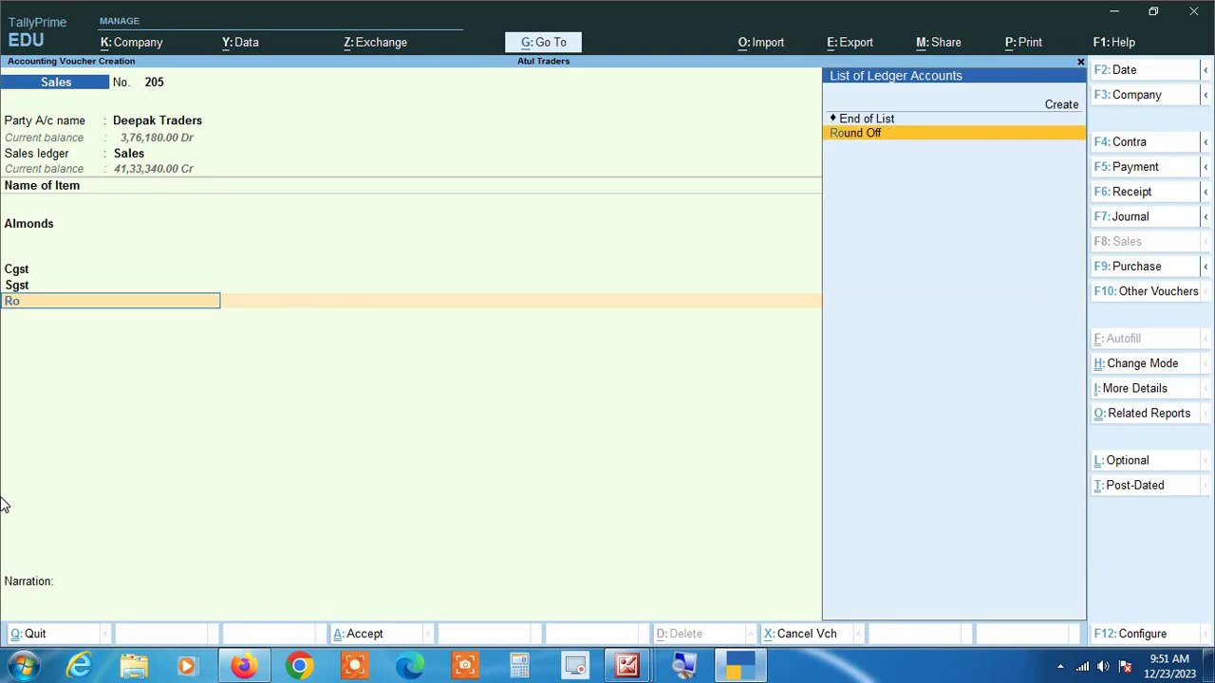
key("Return")
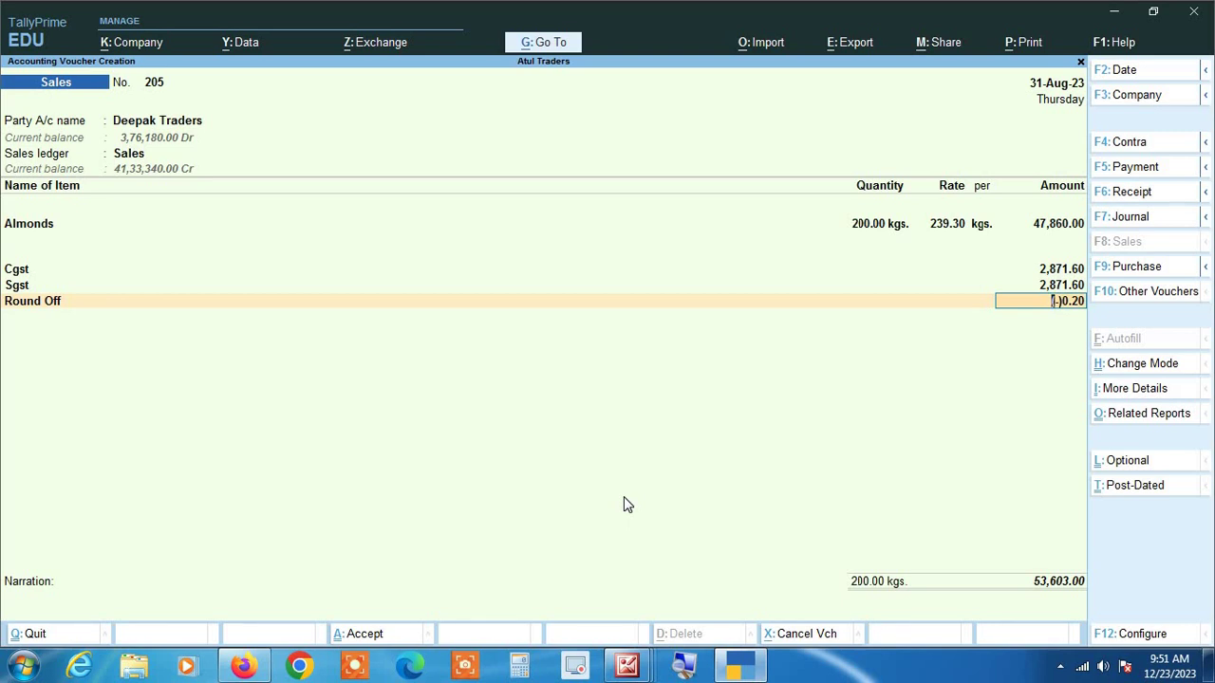
Delete the Round Off line from the sales voucher.
key("BackSpace")
key("ctrl+d")
key("Return")
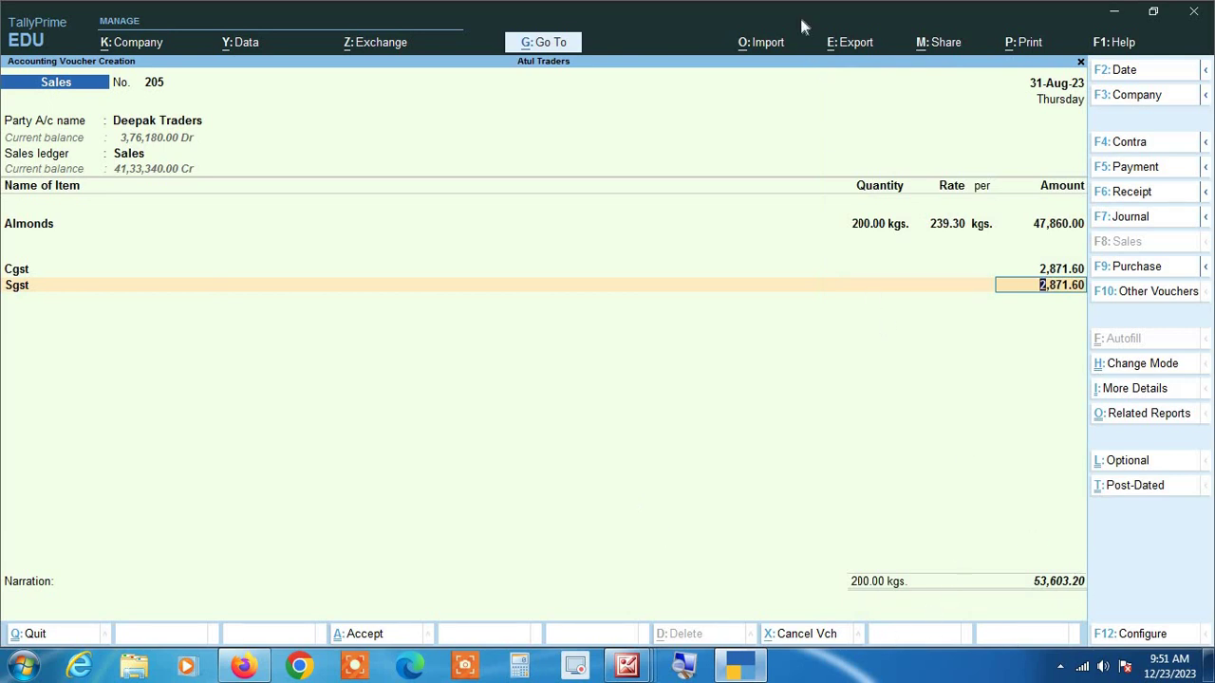
Add the Round Off ledger below Sgst and override its amount with (-)1.20.
key("Return")
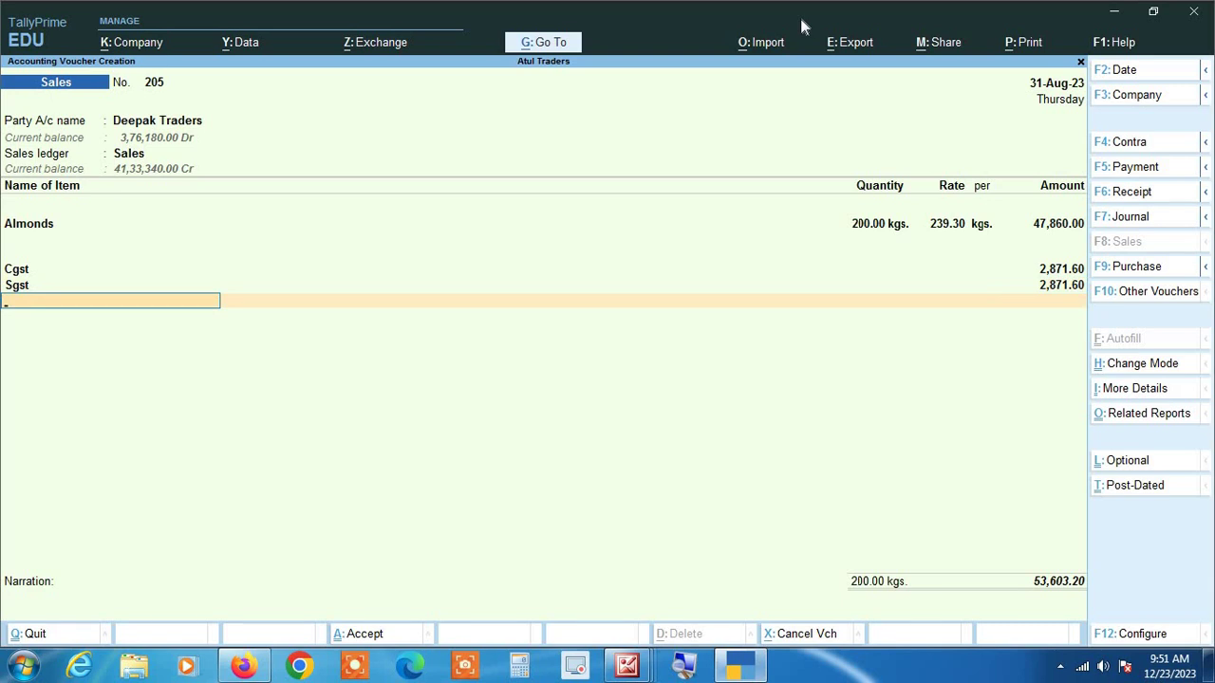
type("ro")
key("Return")
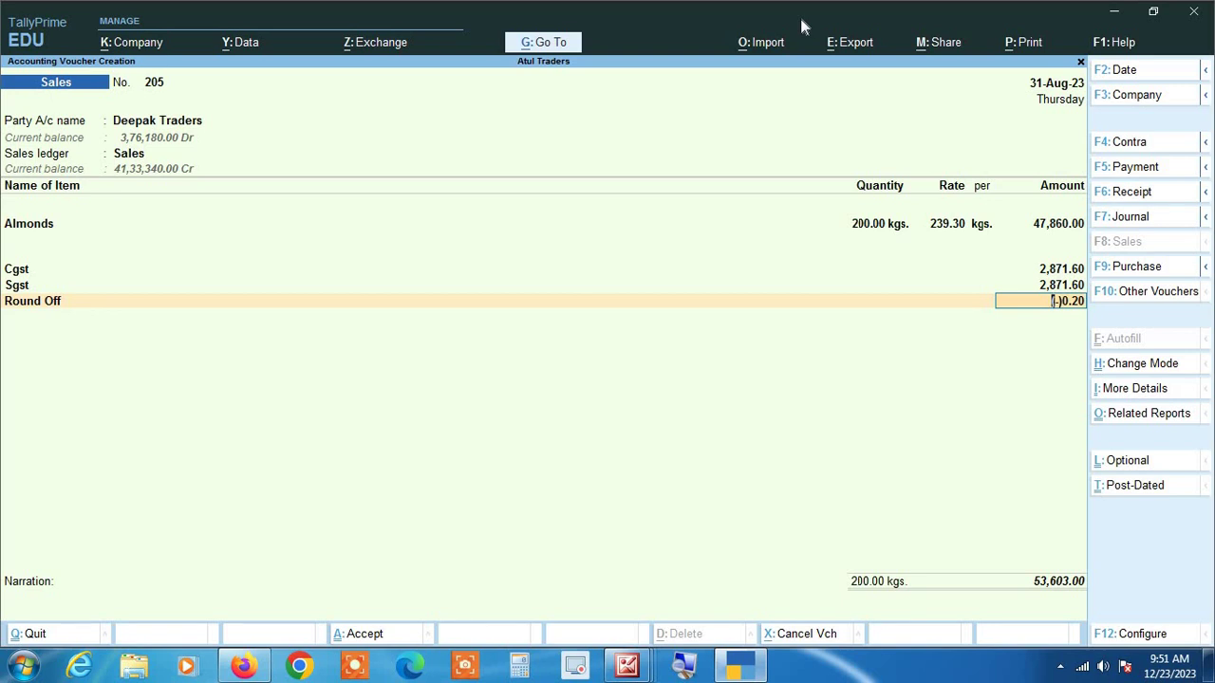
type("-)")
type("1.2")
key("Return")
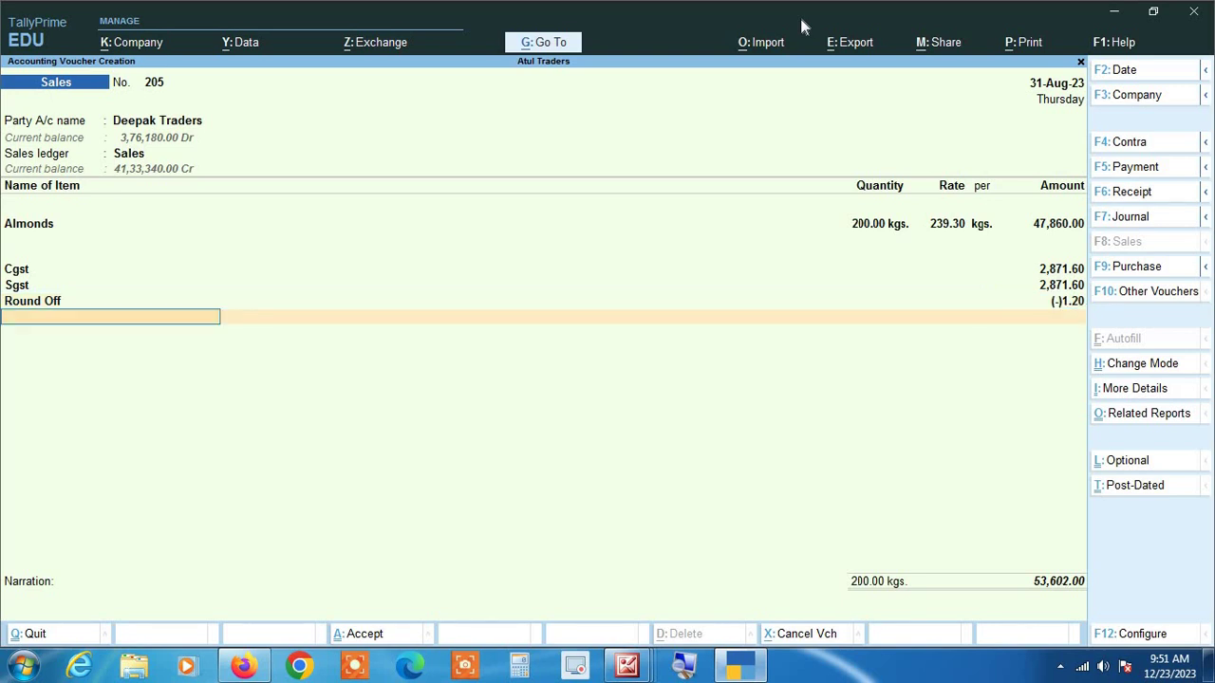
Set the Round Off amount to (-)2.20 and end the ledger list to reach the narration.
key("BackSpace")
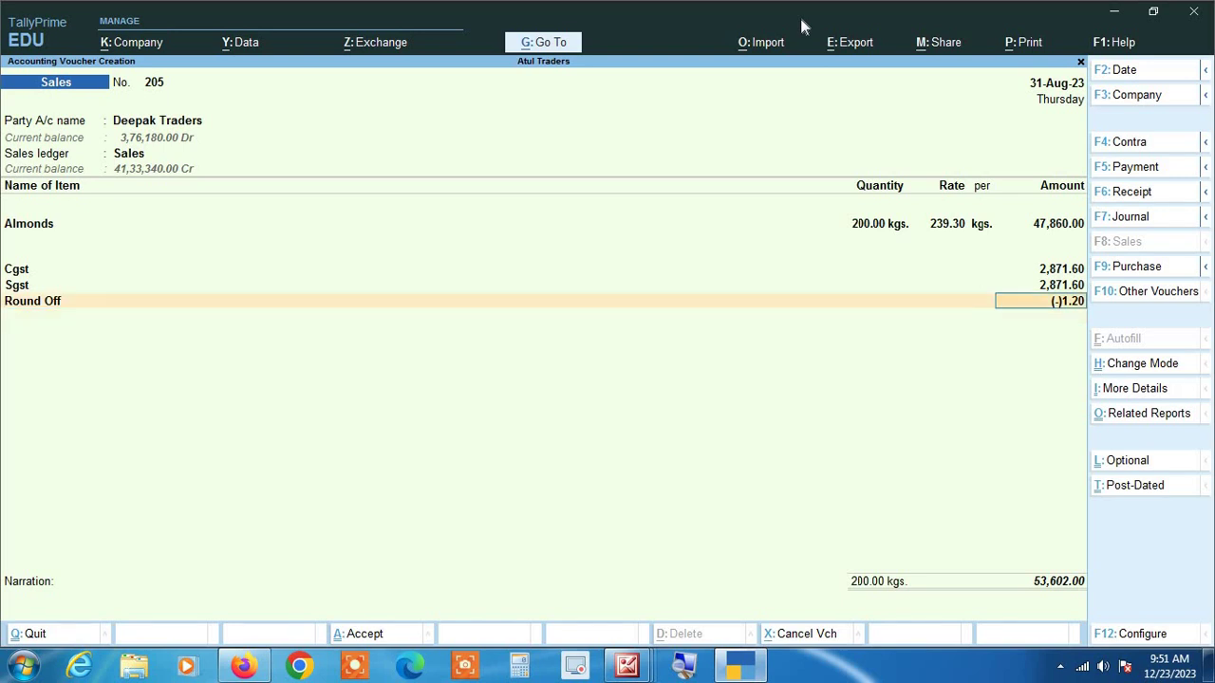
key("BackSpace")
type("-)2.20")
key("Return")
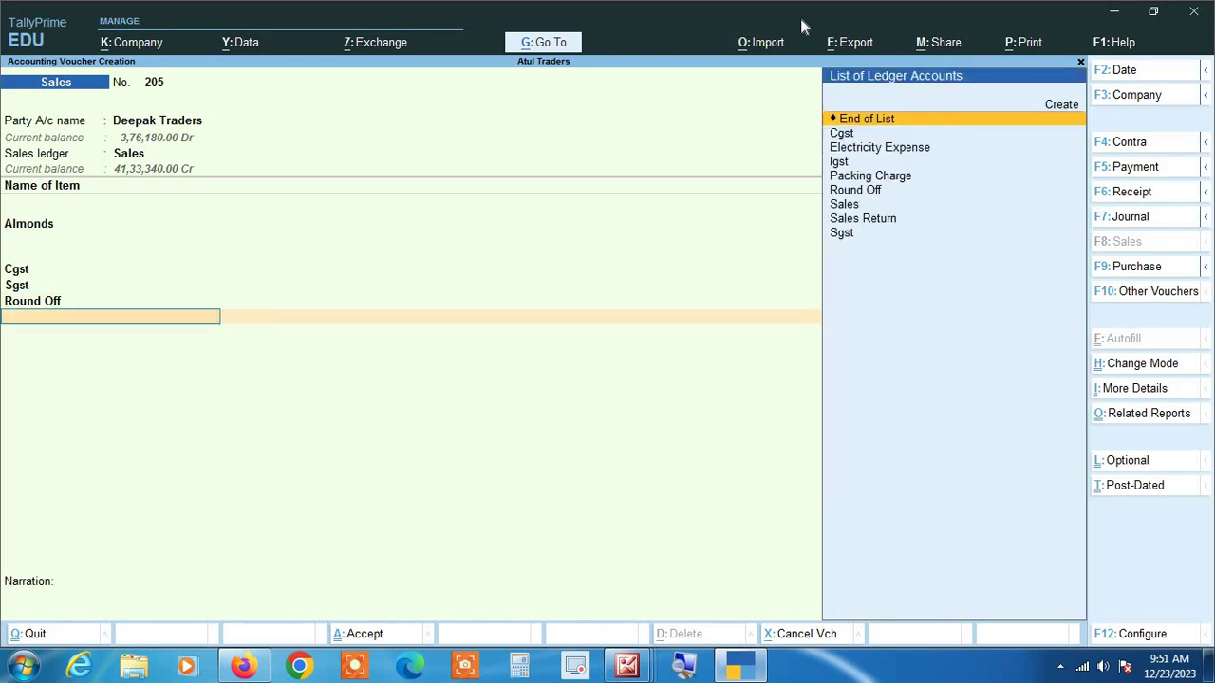
key("Return")
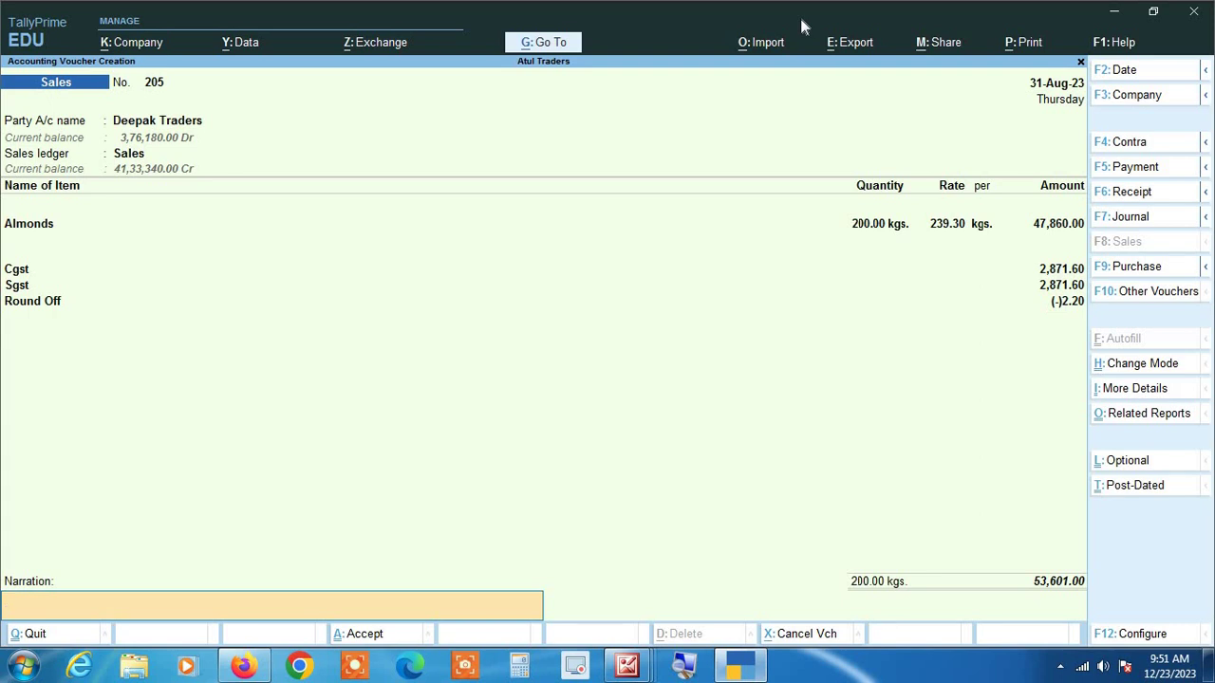
Delete the Round Off line and set the Almonds amount to 47,862.00.
key("BackSpace")
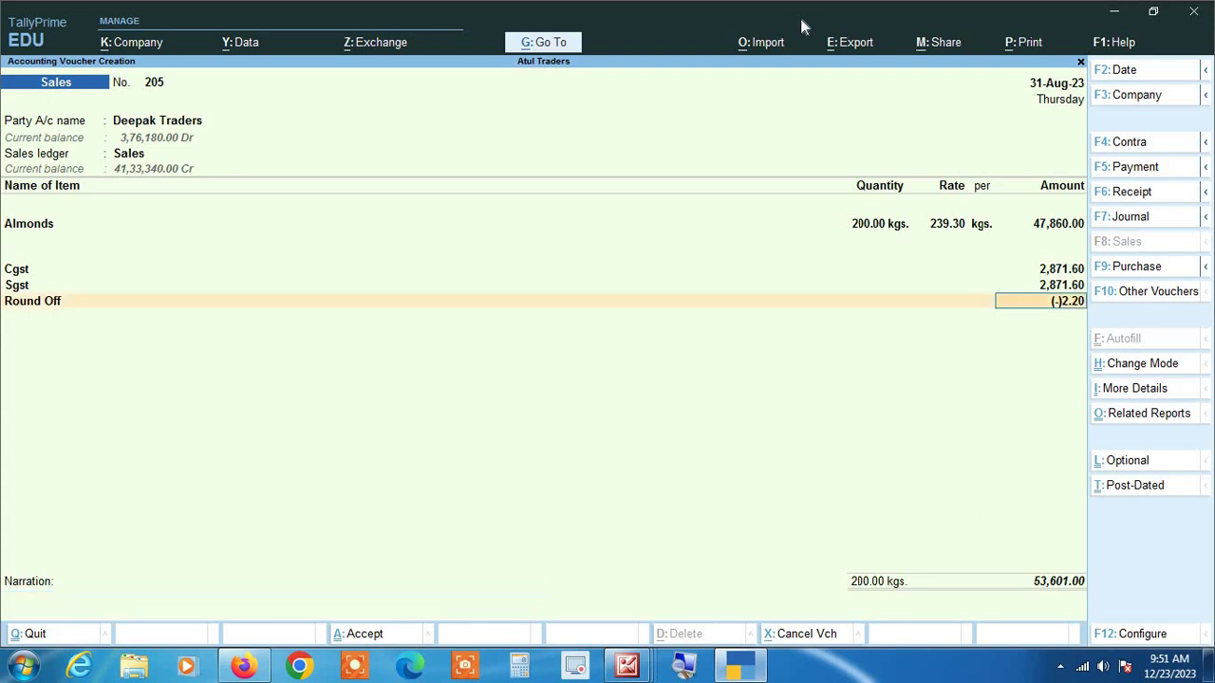
key("ctrl+d")
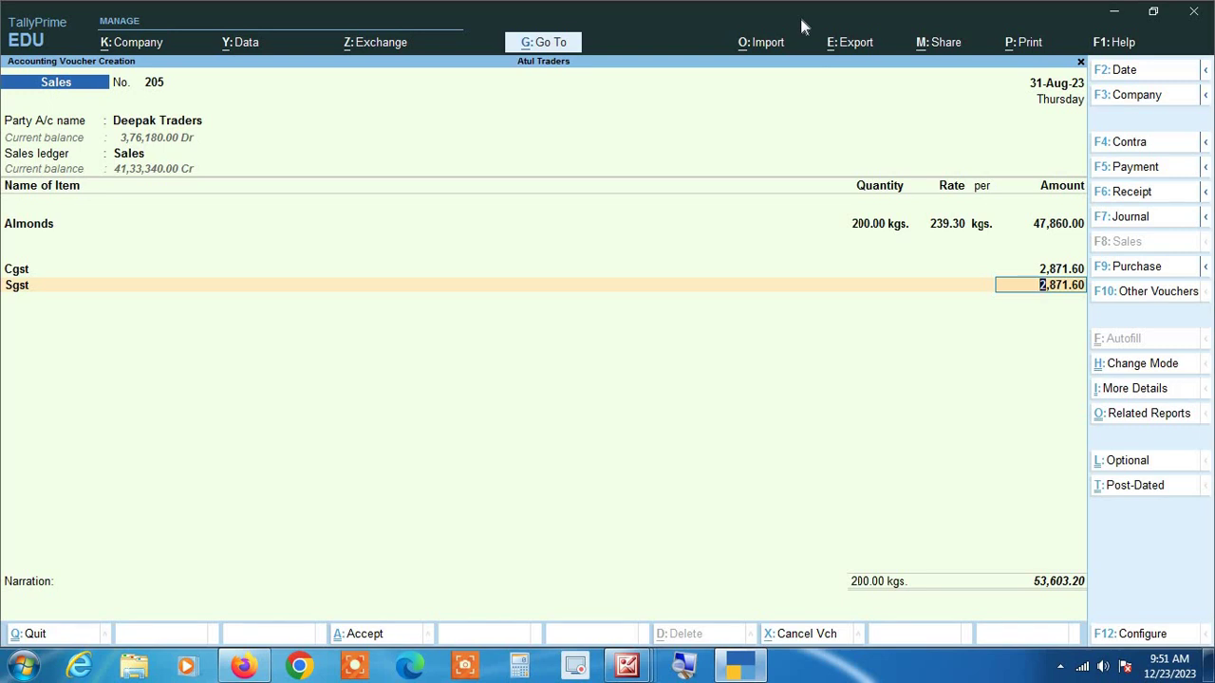
key("BackSpace")
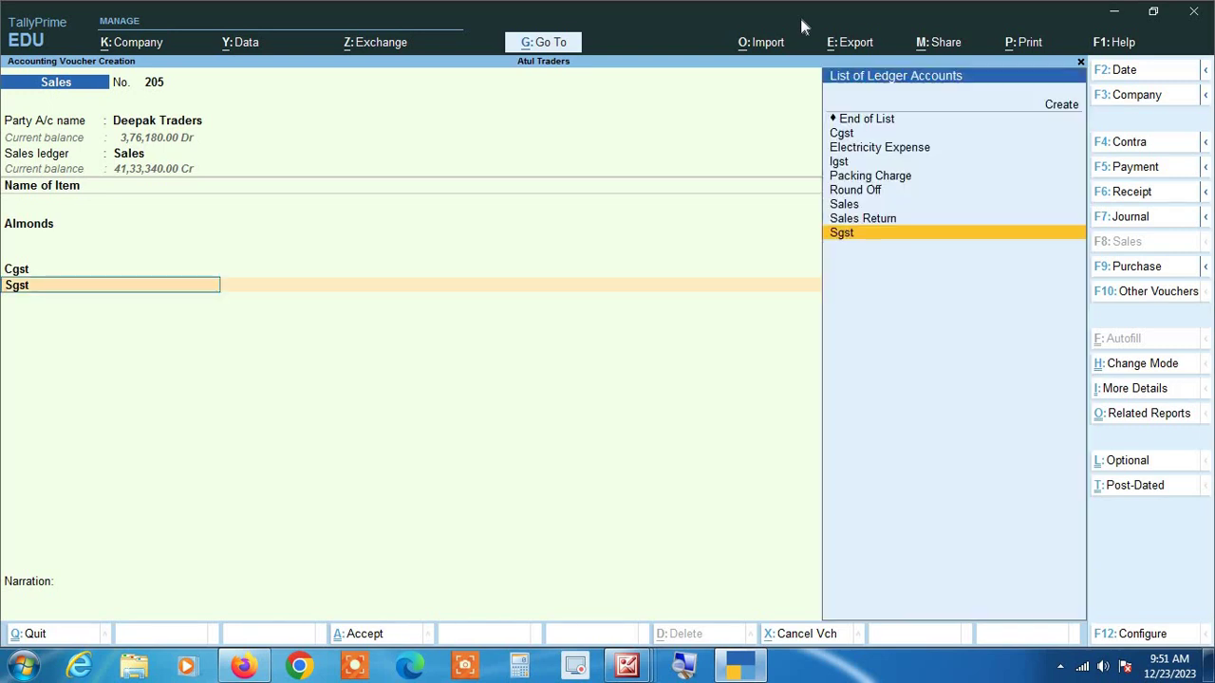
key("BackSpace")
key("BackSpace")
key("BackSpace")
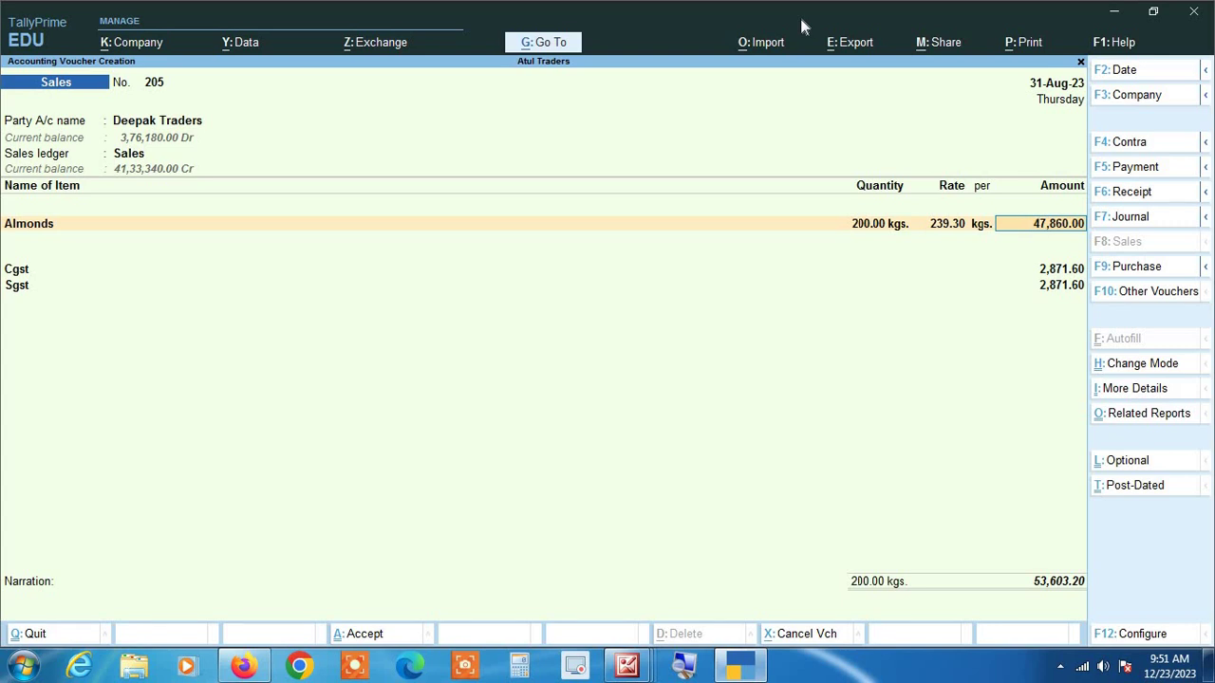
key("BackSpace")
key("BackSpace")
key("BackSpace")
key("BackSpace")
type("2")
key("Return")
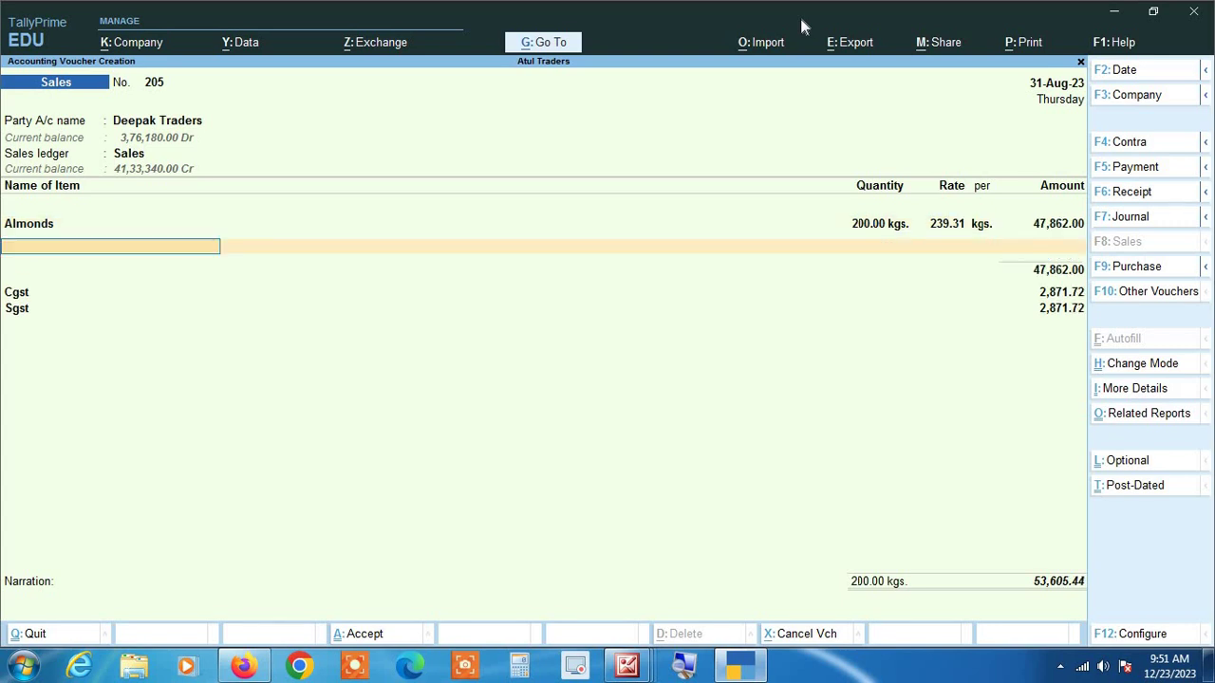
Reconfirm the Cgst and Sgst lines for the new Almonds amount and add the Round Off ledger below them.
key("Return")
key("Return")
key("Return")
key("Return")
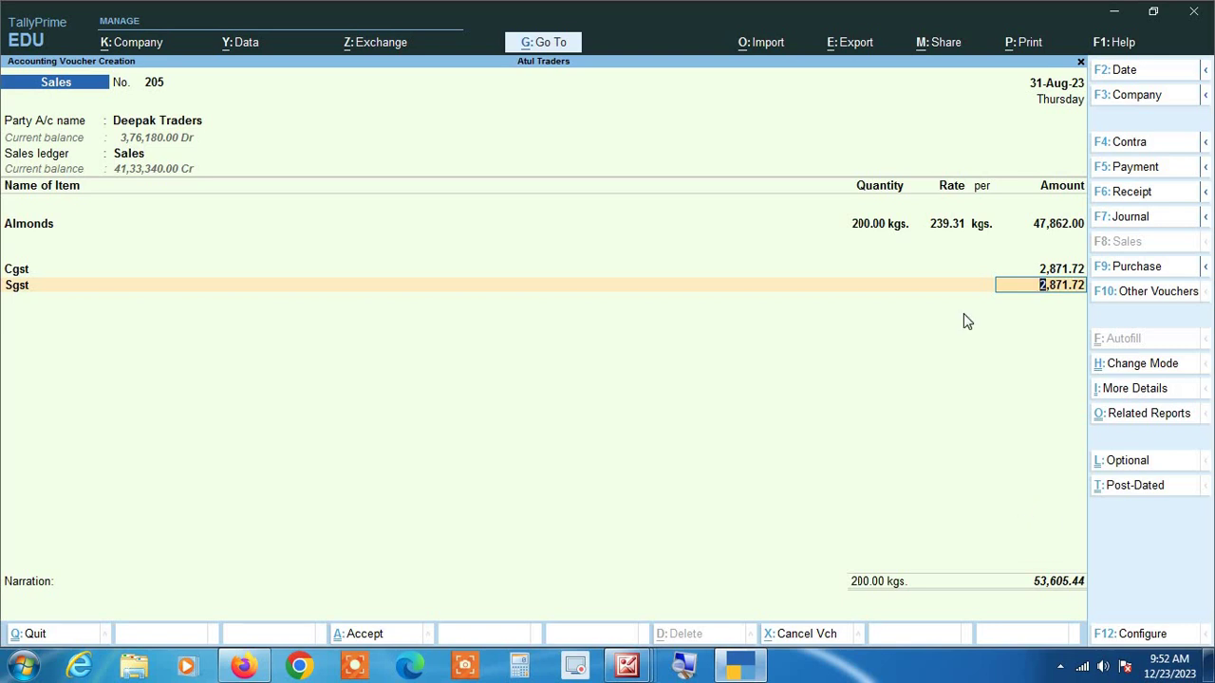
key("Return")
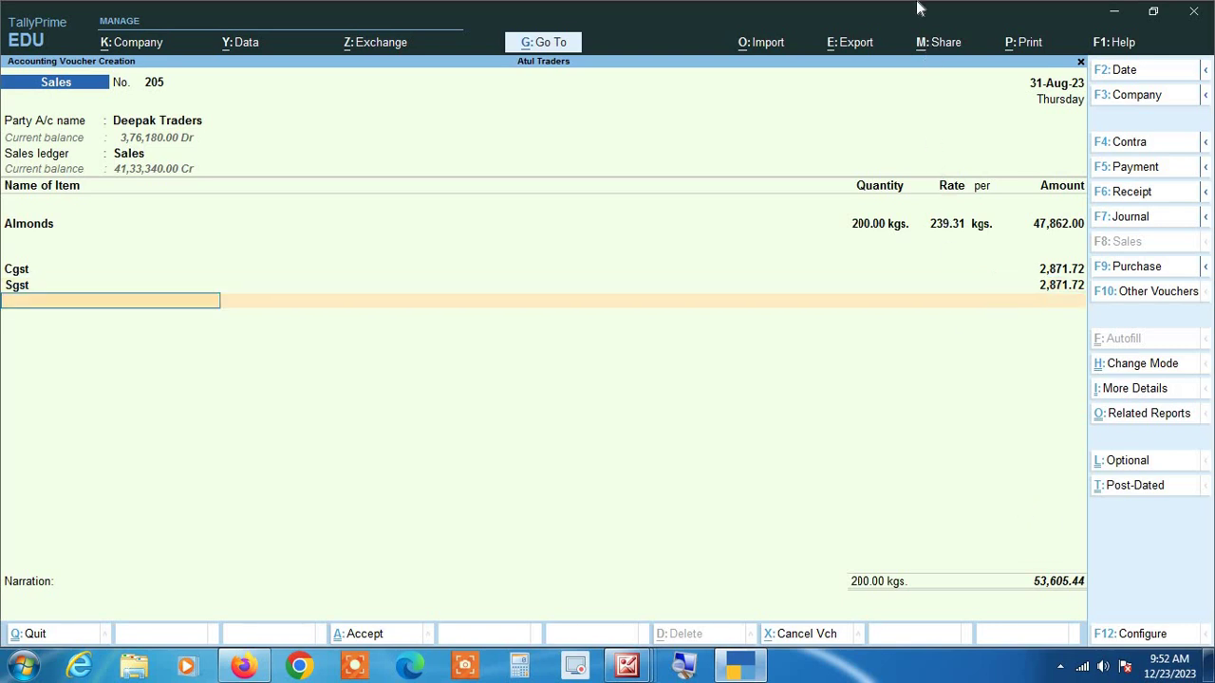
type("Ro")
key("Return")
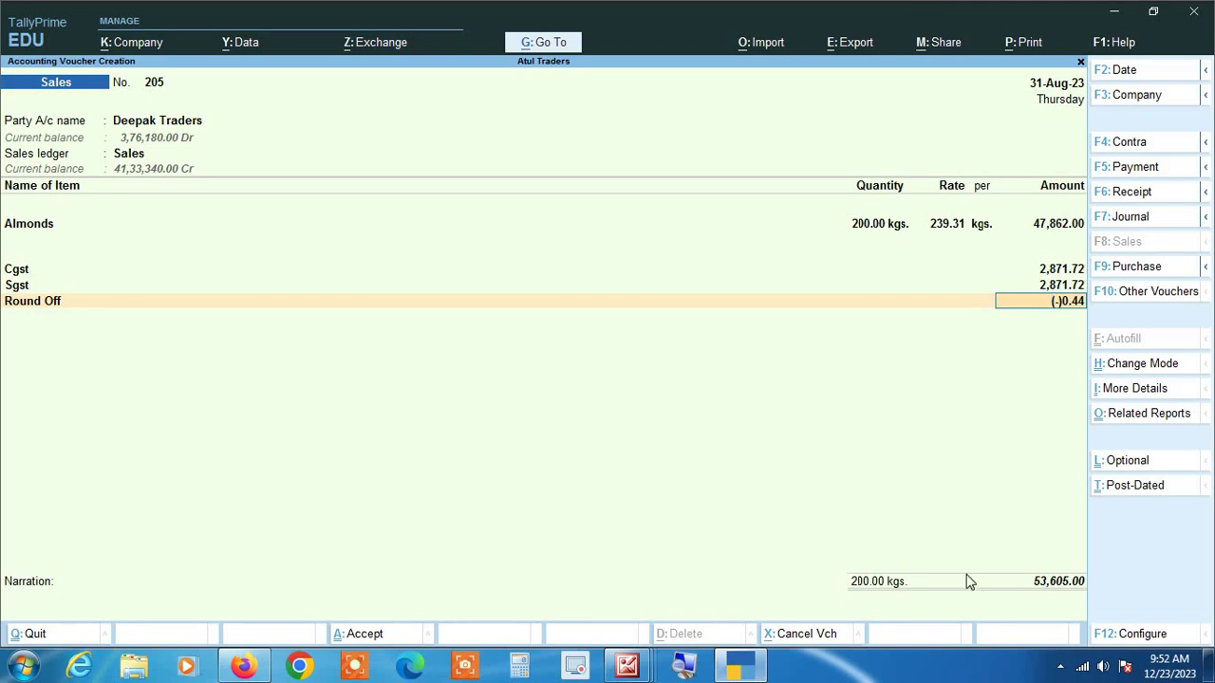
Remove the Round Off line below Sgst from the voucher.
key("BackSpace")
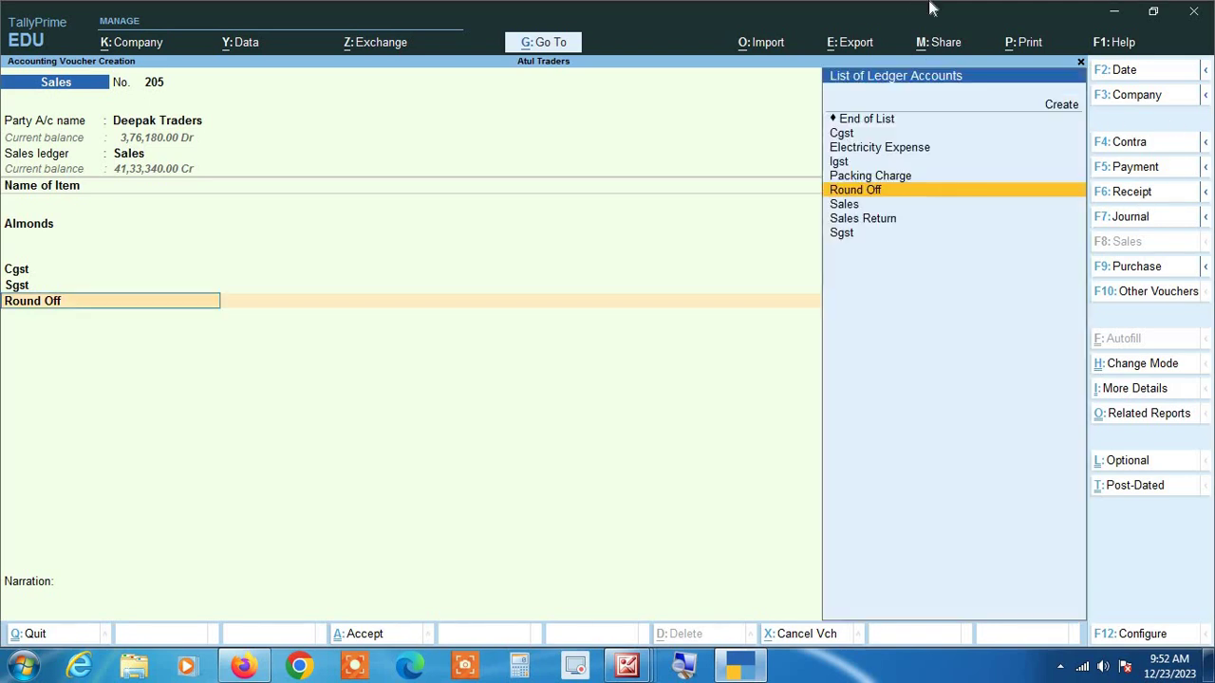
key("BackSpace")
key("Return")
key("ctrl+d")
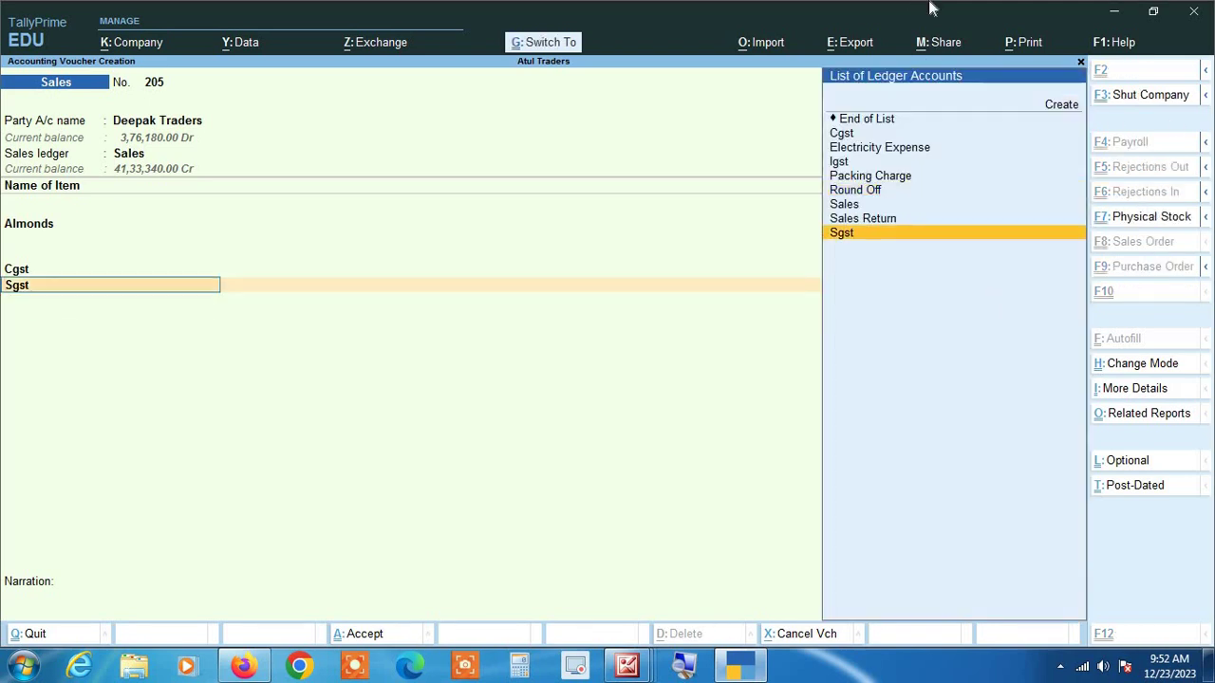
key("Return")
Go back to the Almonds item line and set its amount to 47,864.00.
key("BackSpace")
key("BackSpace")
key("BackSpace")
key("BackSpace")
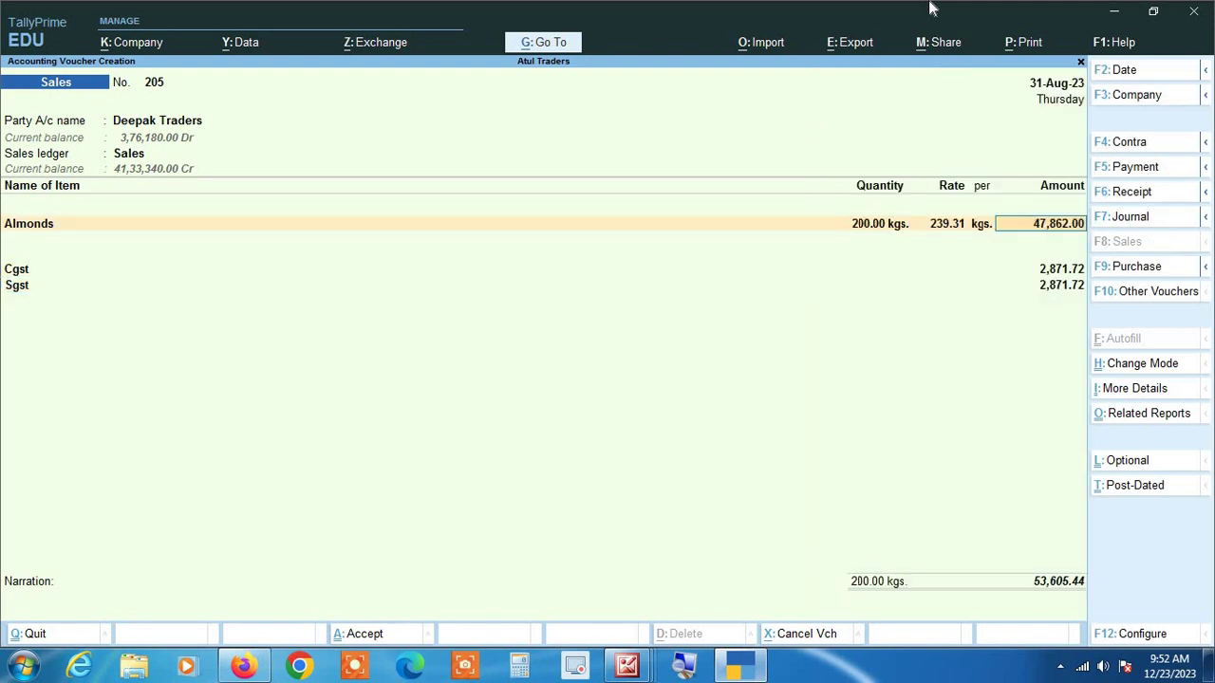
key("BackSpace")
key("BackSpace")
key("BackSpace")
key("BackSpace")
type("4")
key("Return")
Reconfirm the Cgst and Sgst lines and add the Round Off ledger on the line after Sgst.
key("Return")
key("Return")
key("Return")
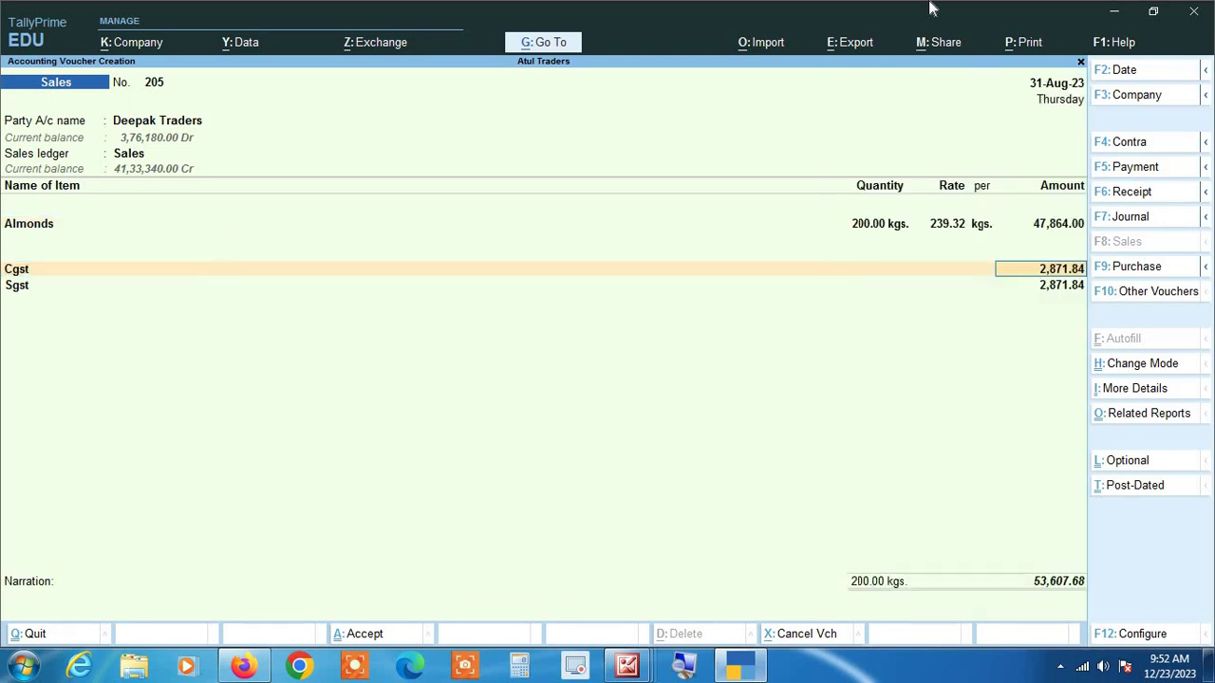
key("Return")
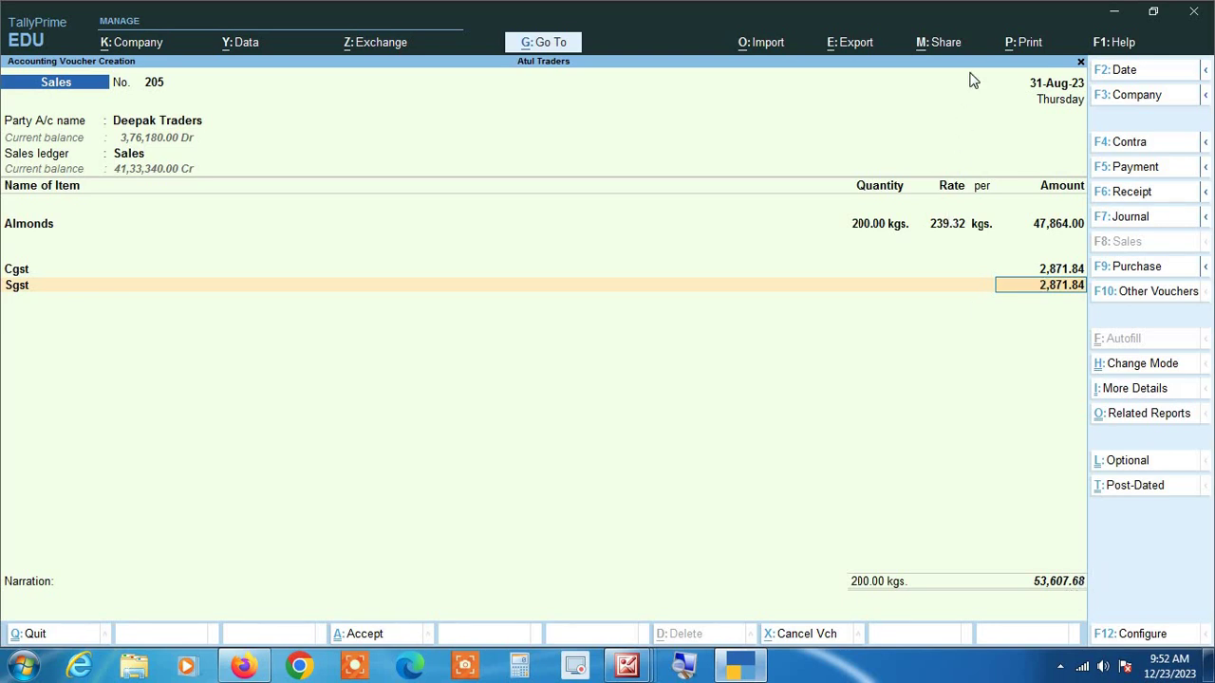
key("Return")
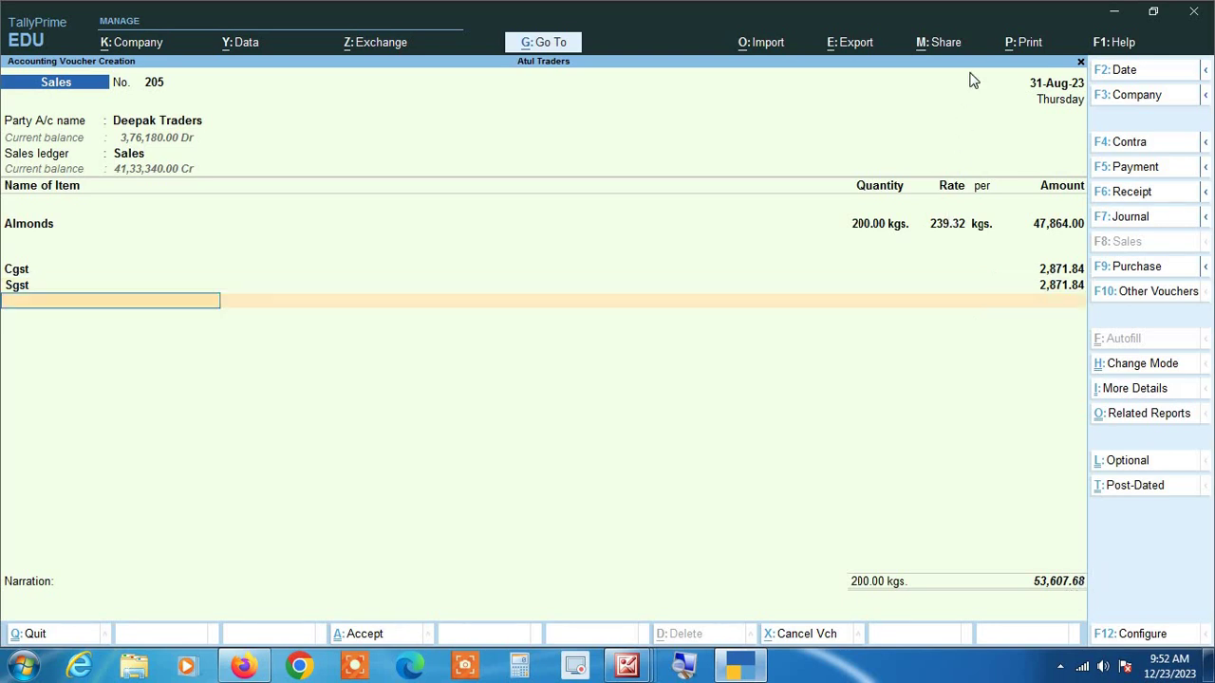
type("Ro")
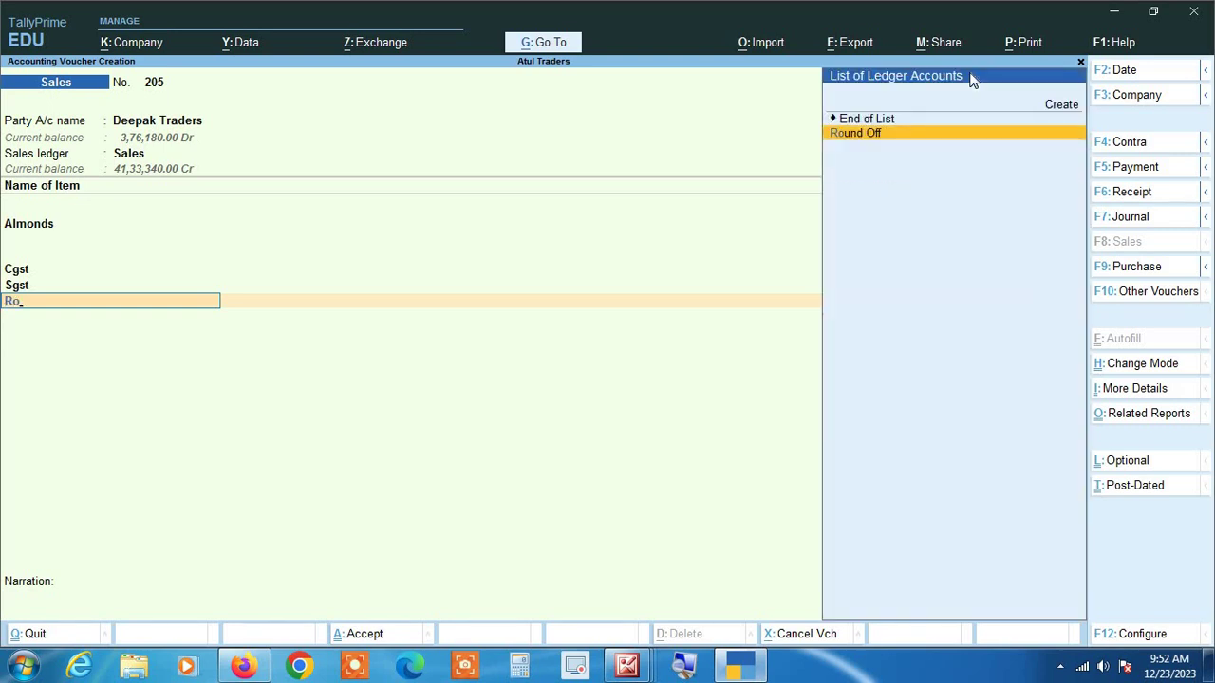
key("Return")
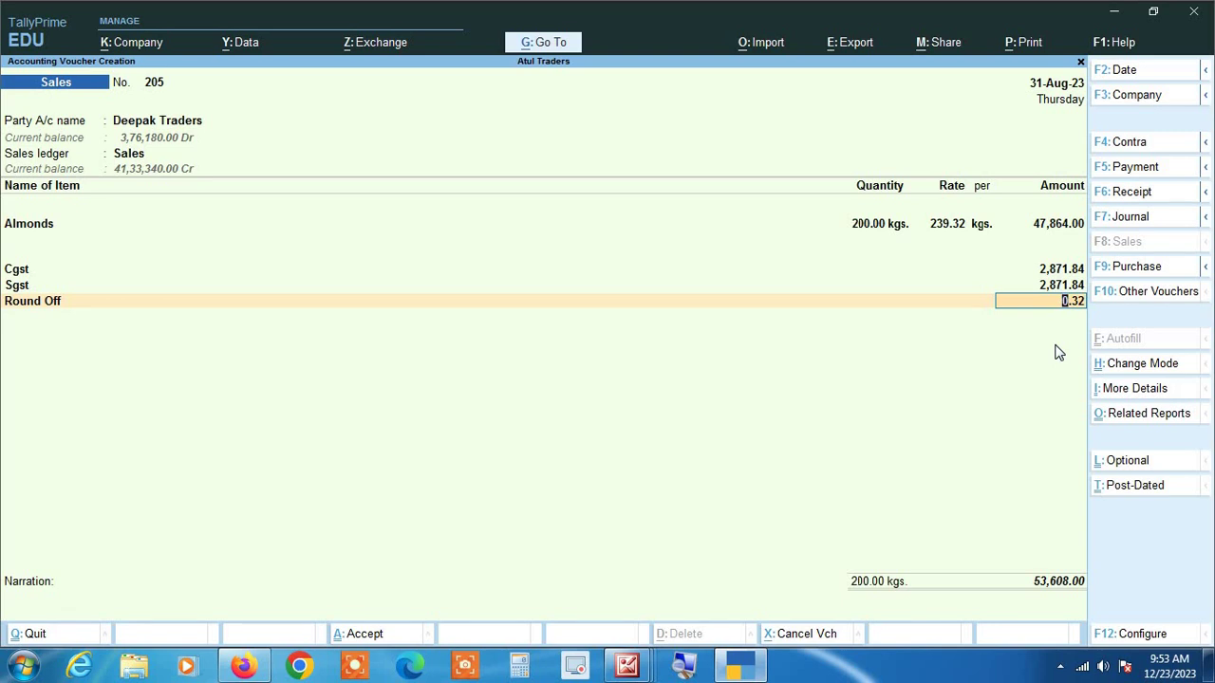
Take the Round Off line out of the voucher again and return to the Sgst amount.
key("BackSpace")
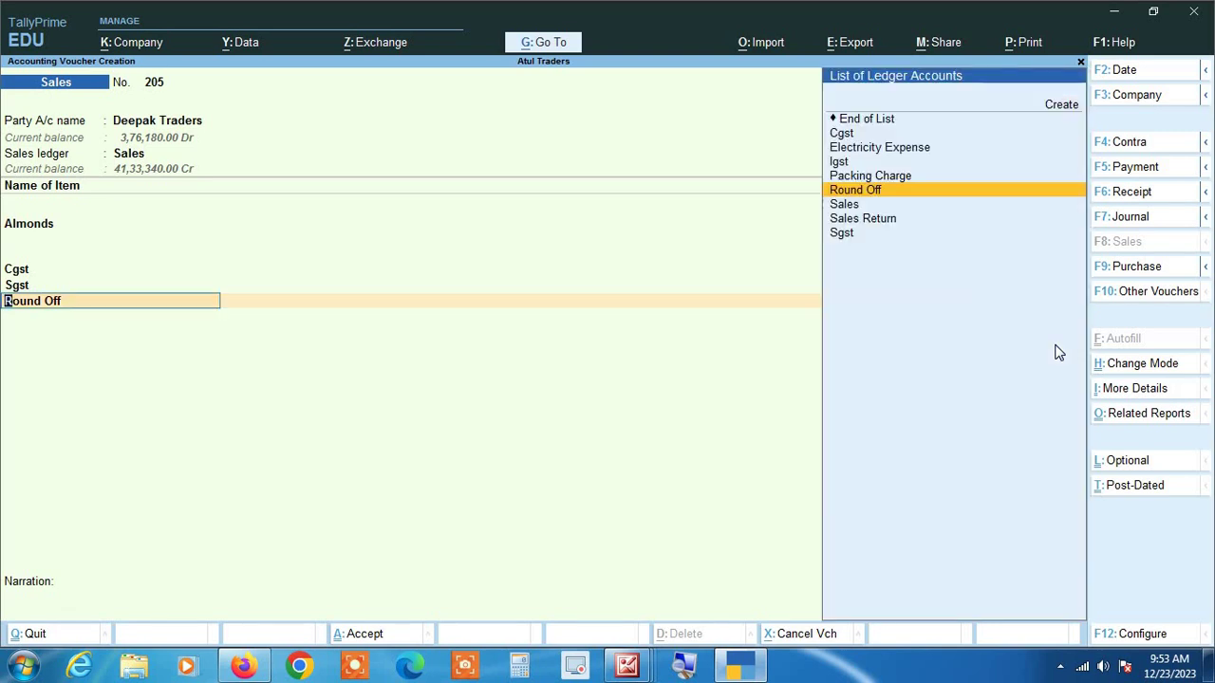
key("BackSpace")
key("Return")
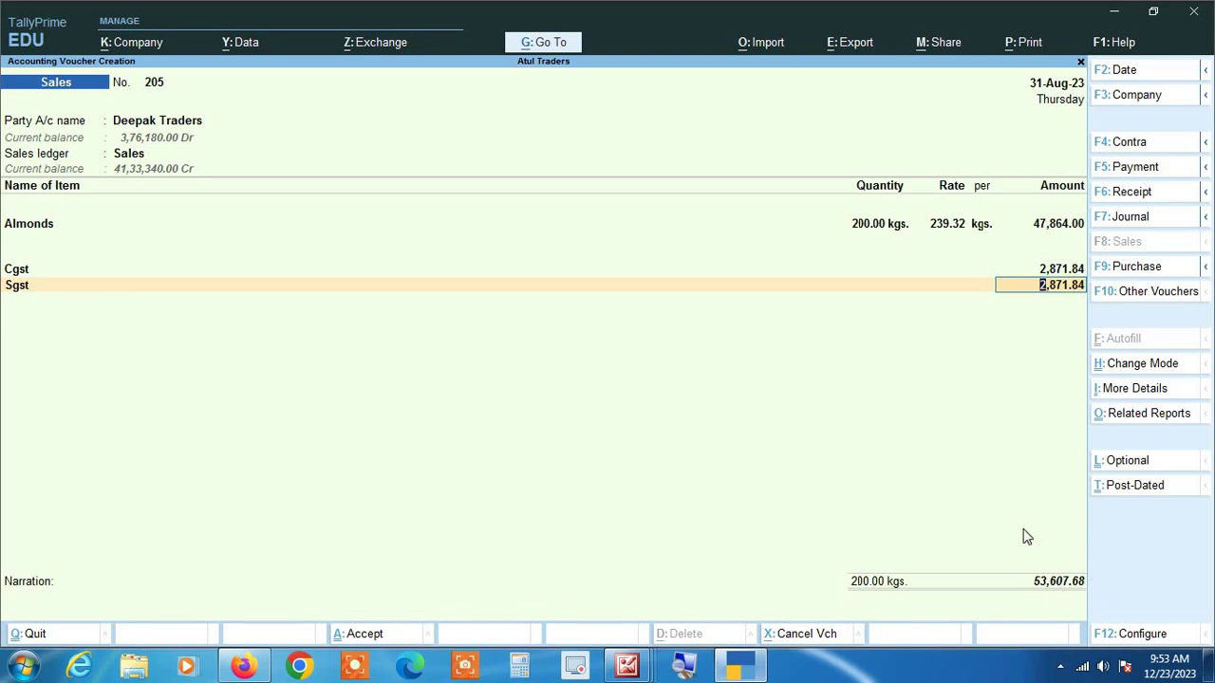
Add the Round Off ledger on the line below Sgst and override its amount with 7.68.
key("Return")
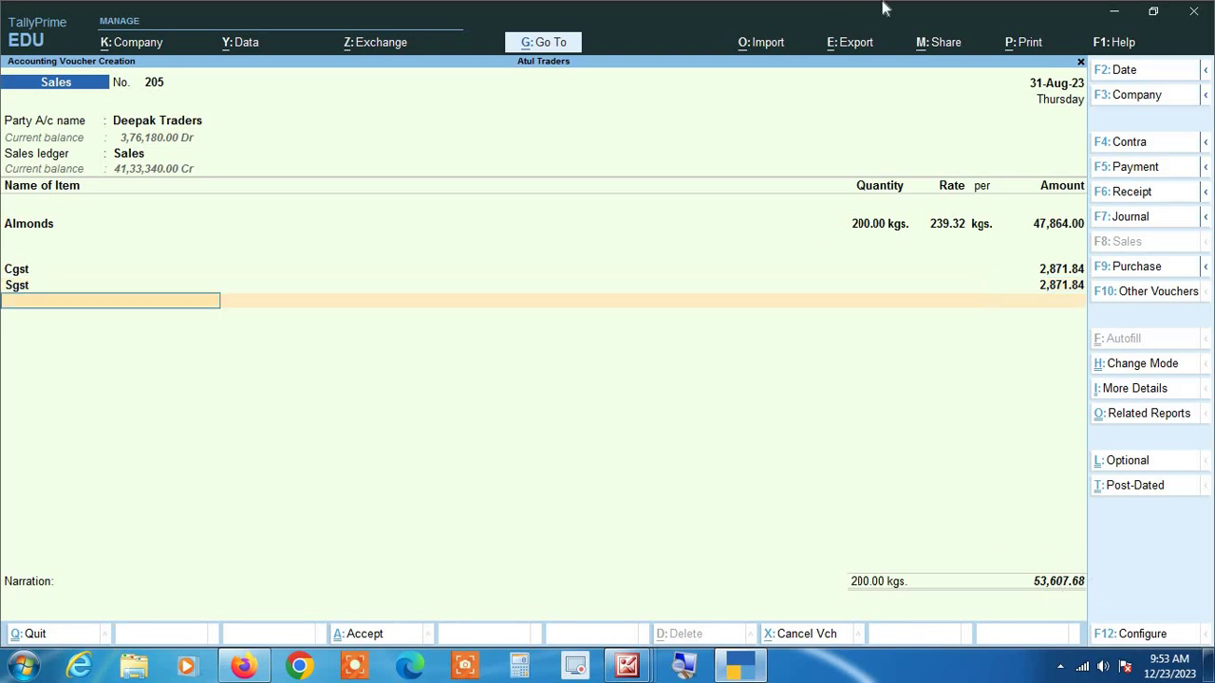
type("Ro")
key("Return")
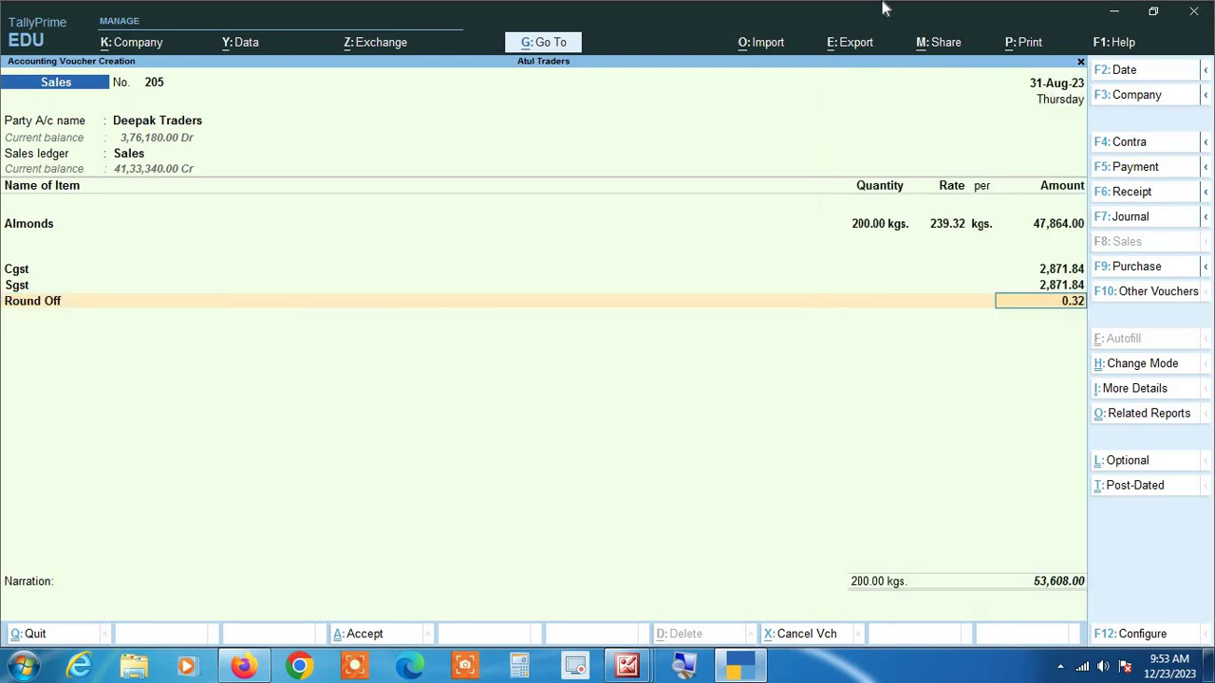
type("7.68")
key("Return")
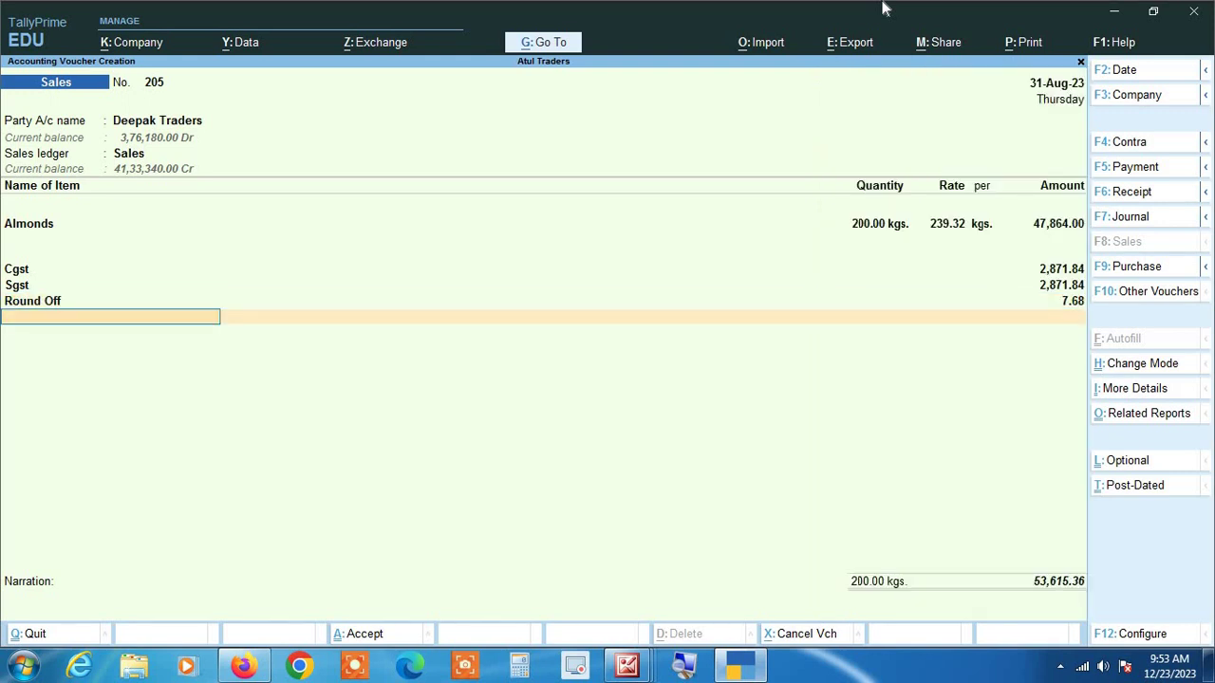
Change the Round Off amount to -7.68 and proceed past the narration to the voucher's acceptance.
key("BackSpace")
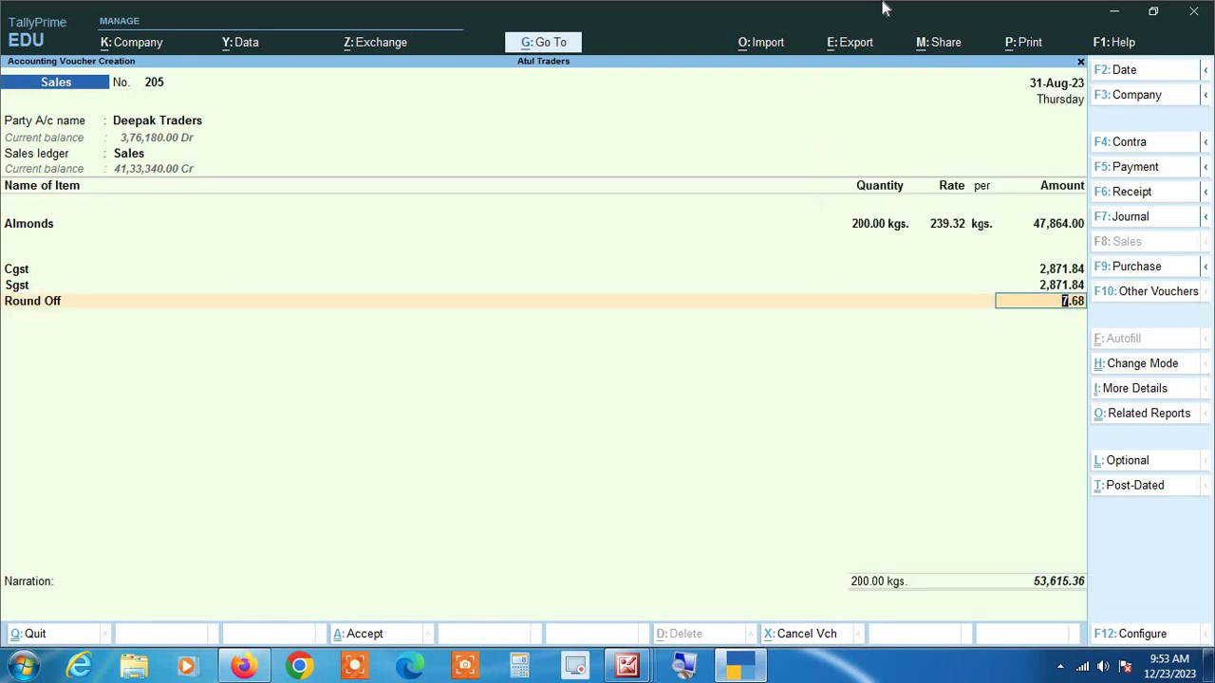
key("BackSpace")
type("-7.68")
key("Return")
key("Return")
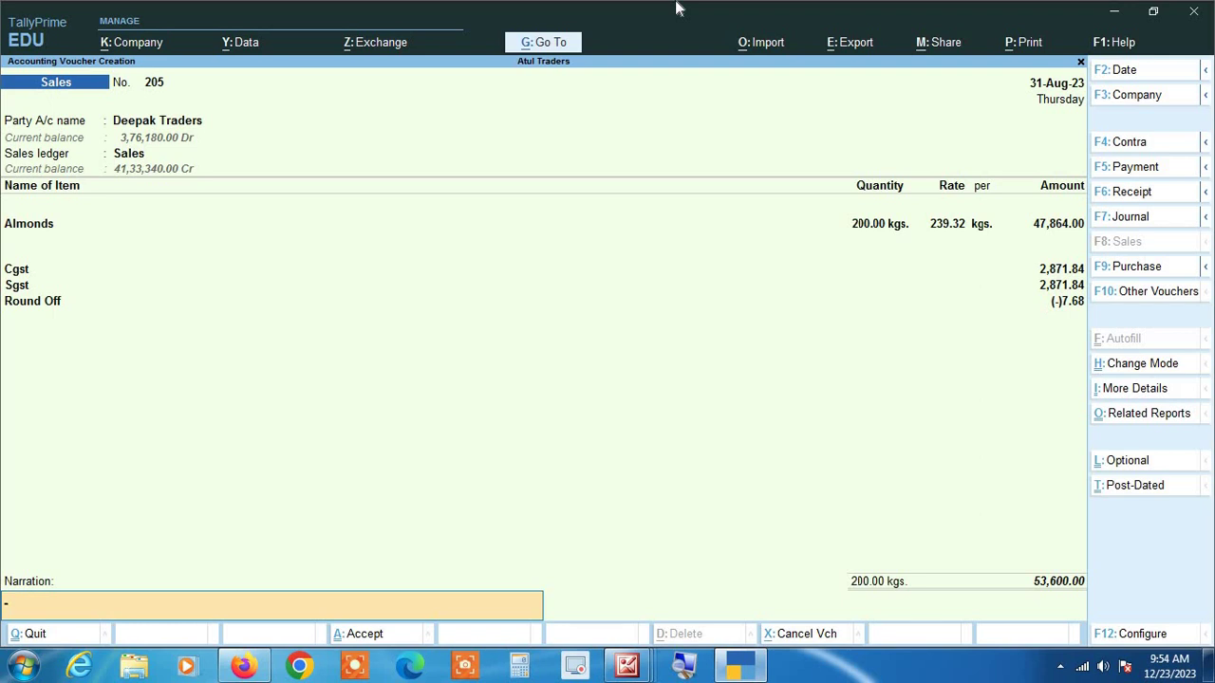
key("Return")
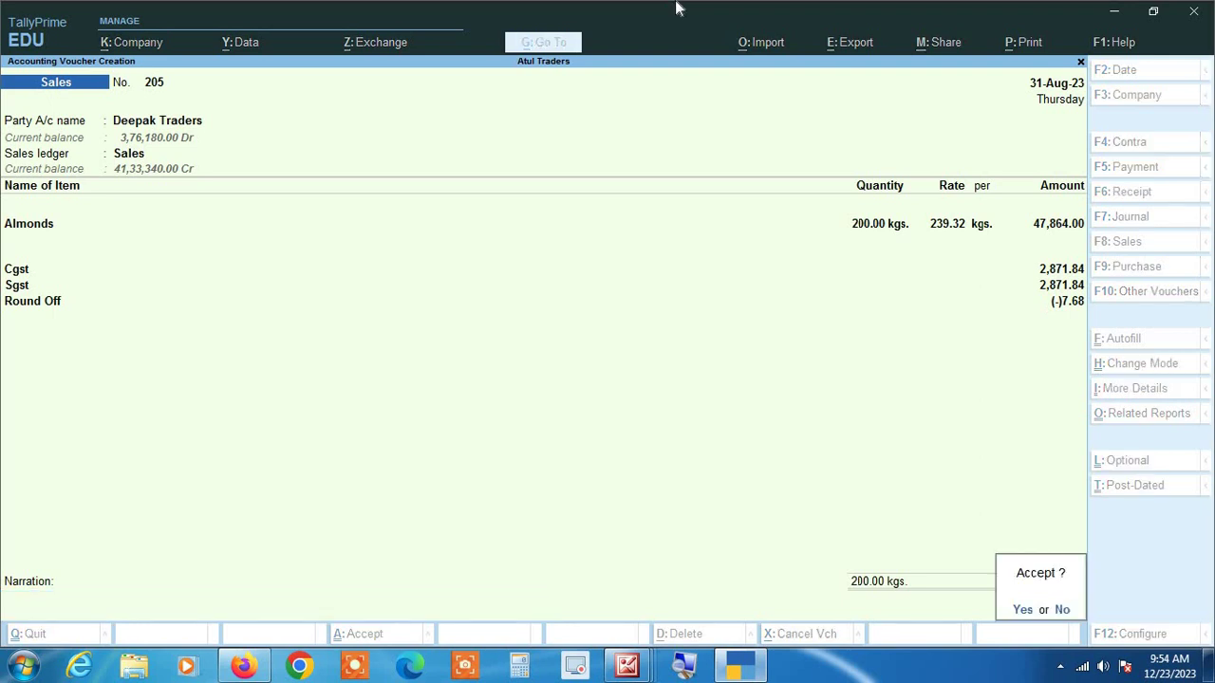